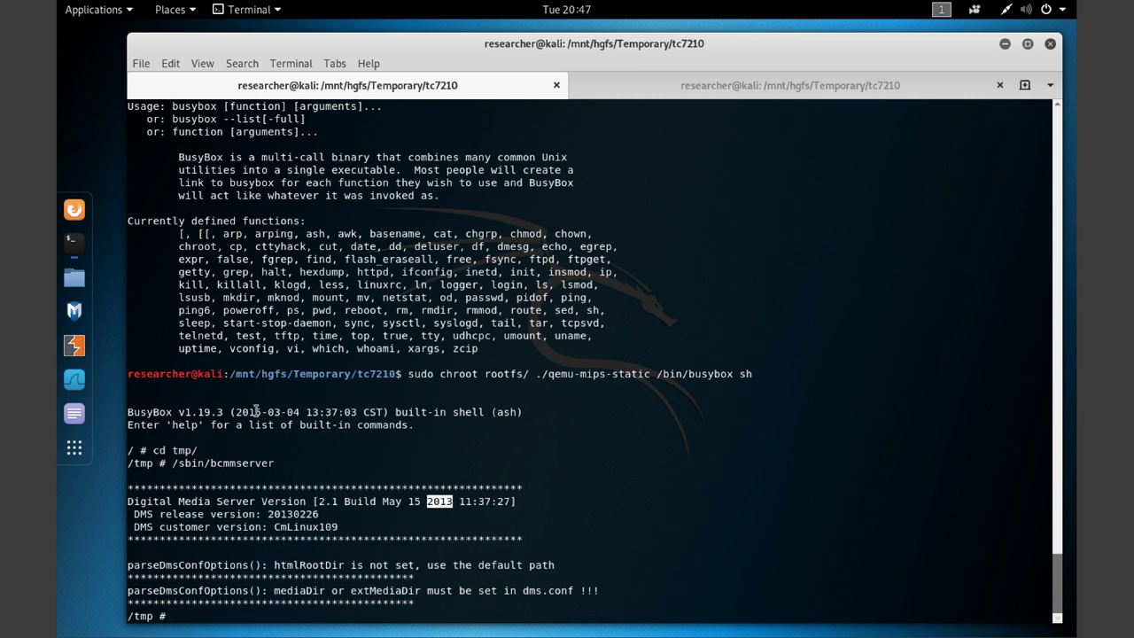
- Highlight the BusyBox version line in the terminal output to examine its build date
triple_click(256, 411)
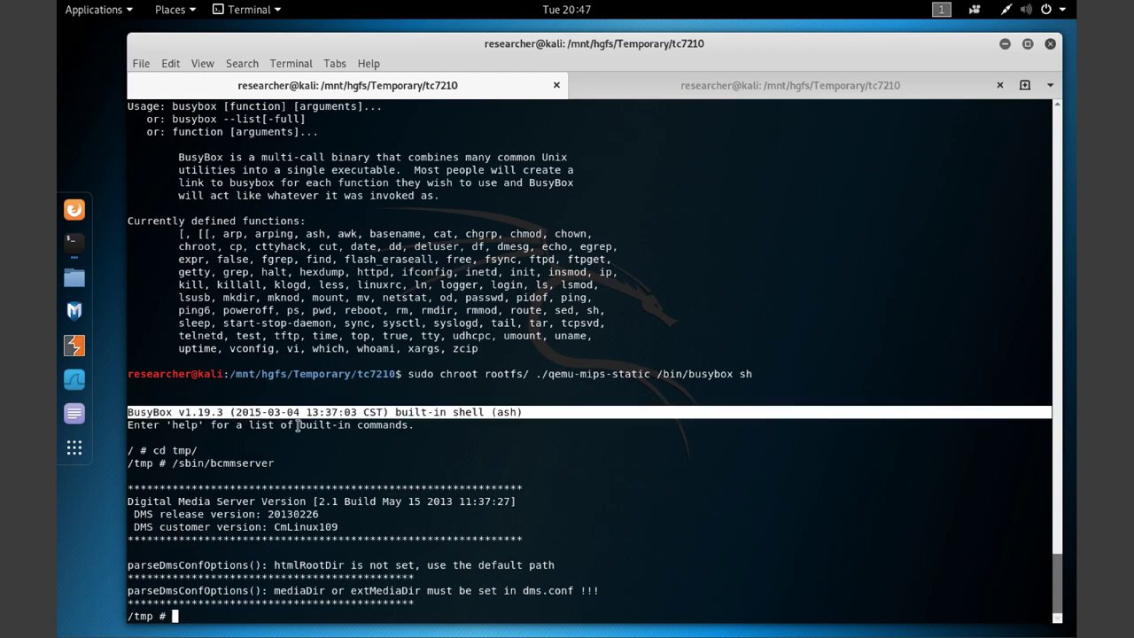
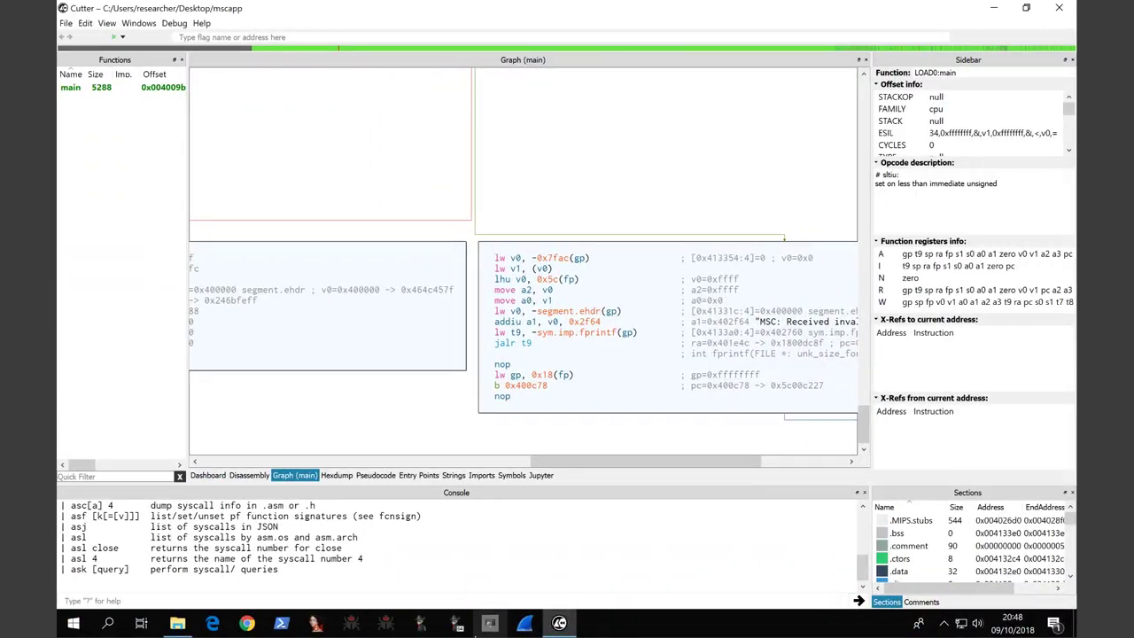
- Copy the bcmmserver file from the shared tc7210/rootfs/sbin folder onto the Windows desktop
click(177, 623)
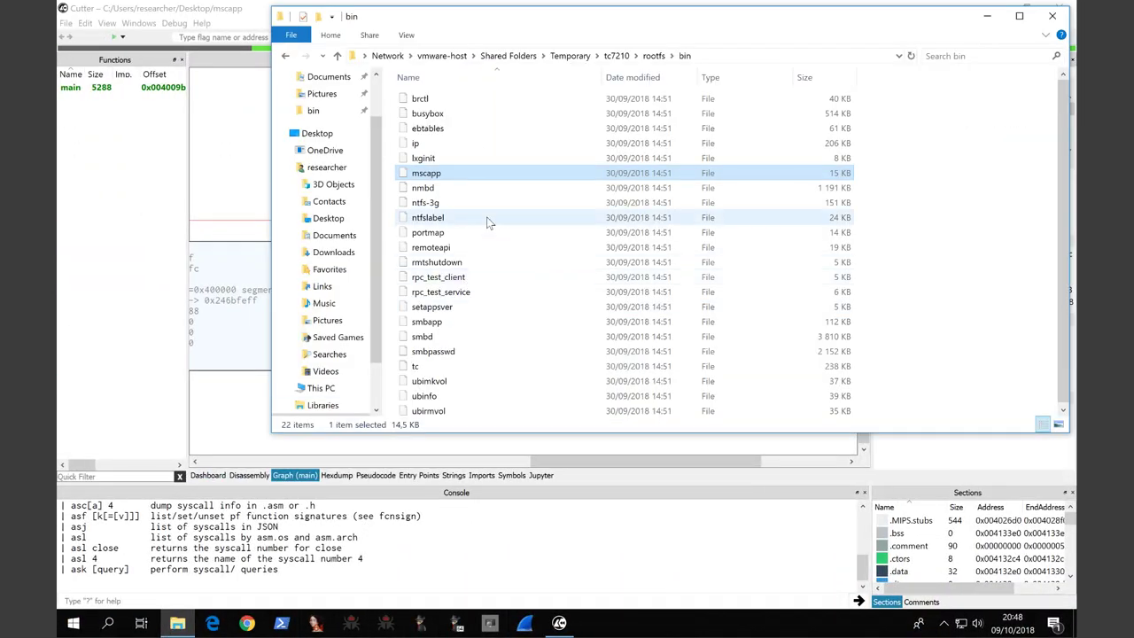
click(654, 55)
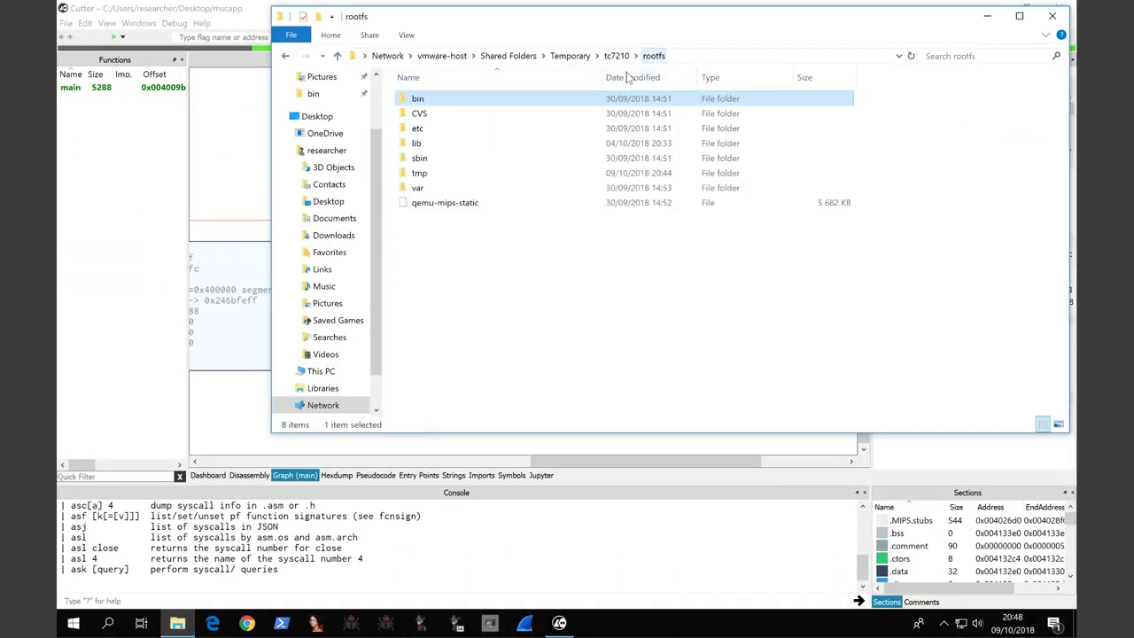
double_click(420, 158)
click(451, 117)
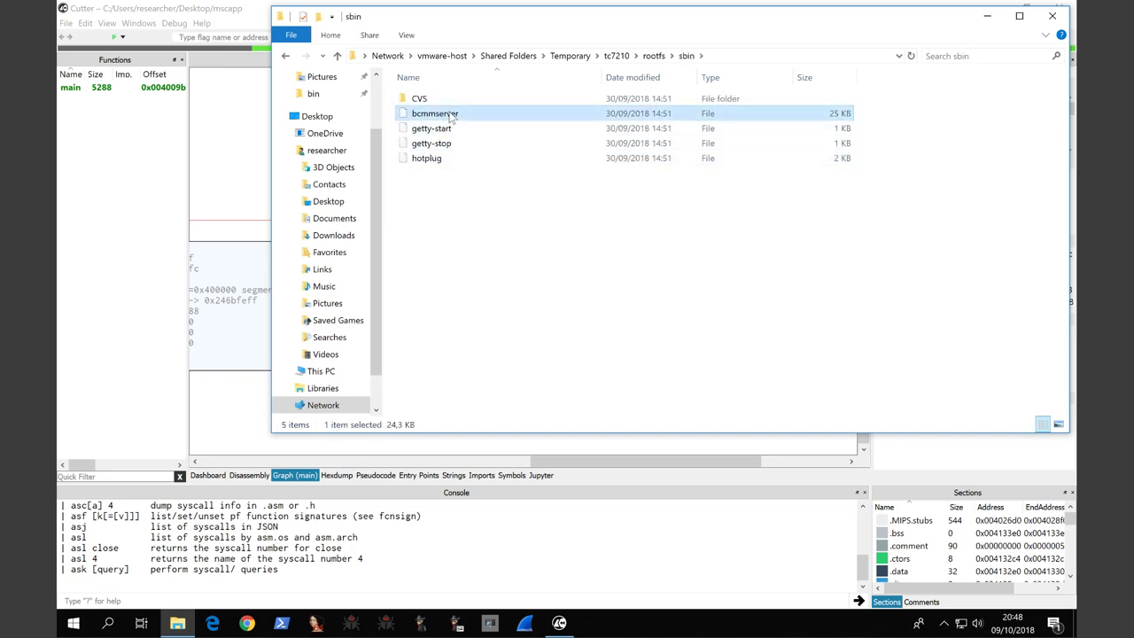
right_click(452, 118)
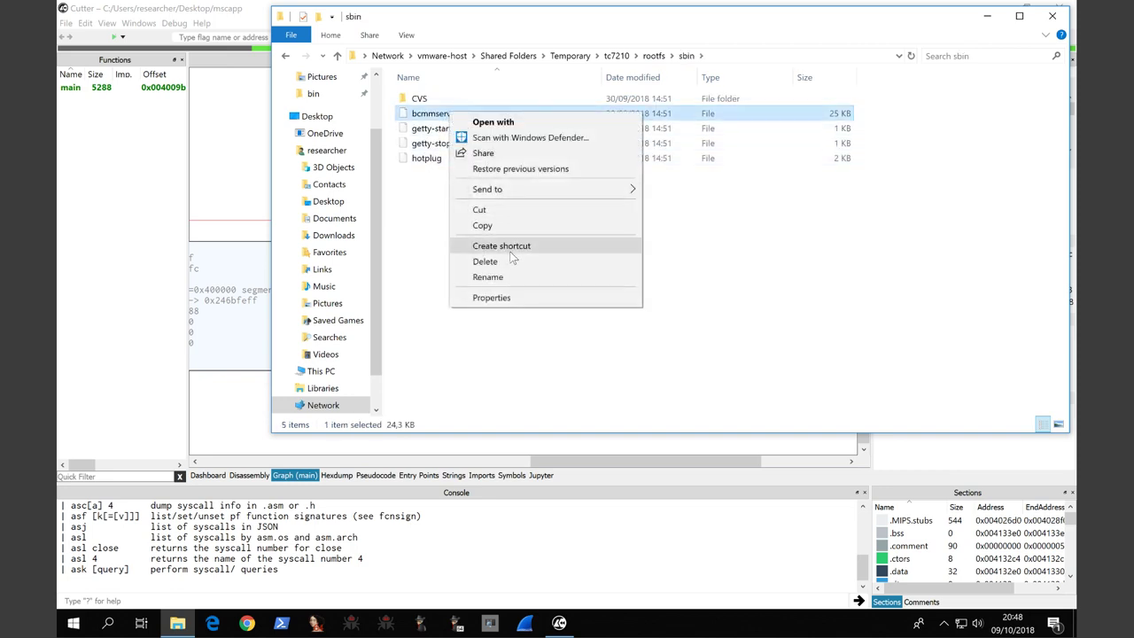
click(521, 227)
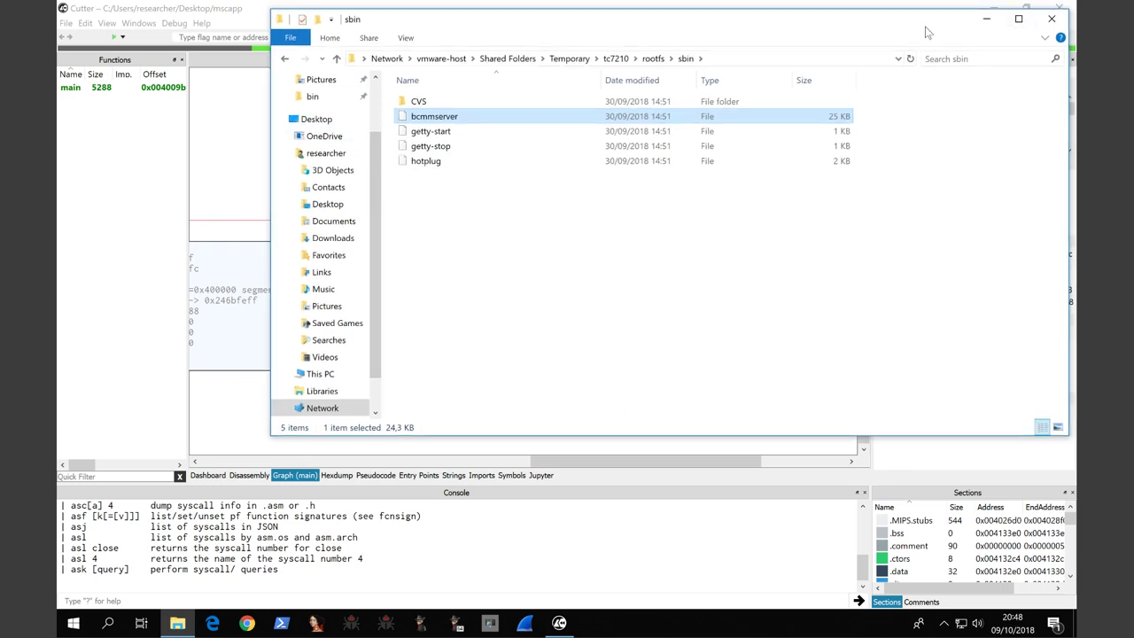
drag(927, 25, 924, 89)
click(994, 8)
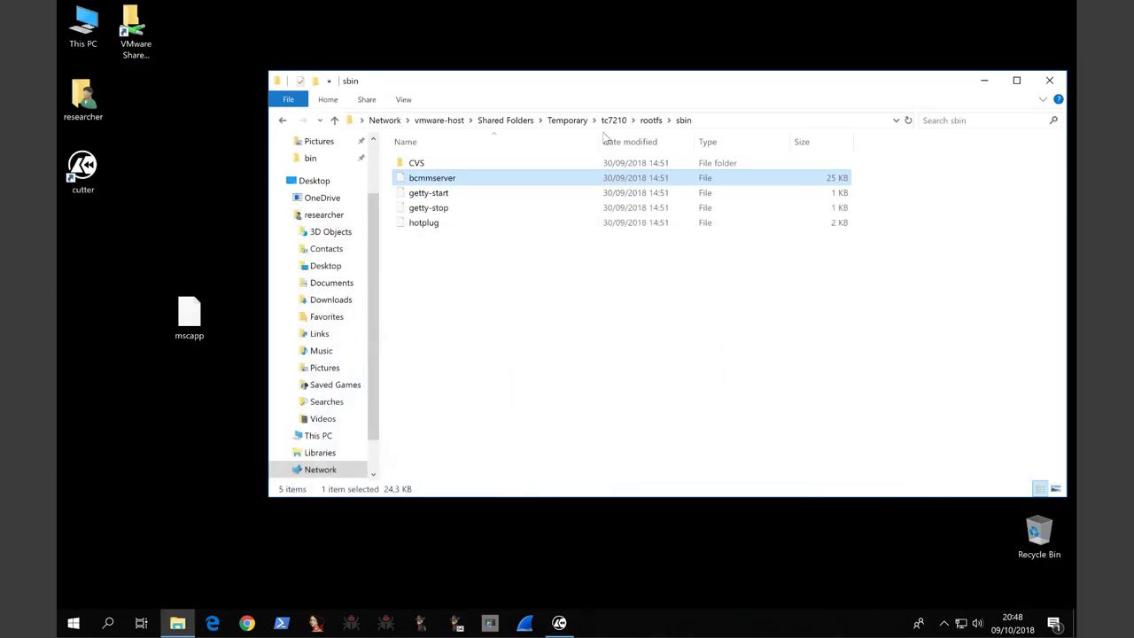
right_click(202, 166)
click(229, 223)
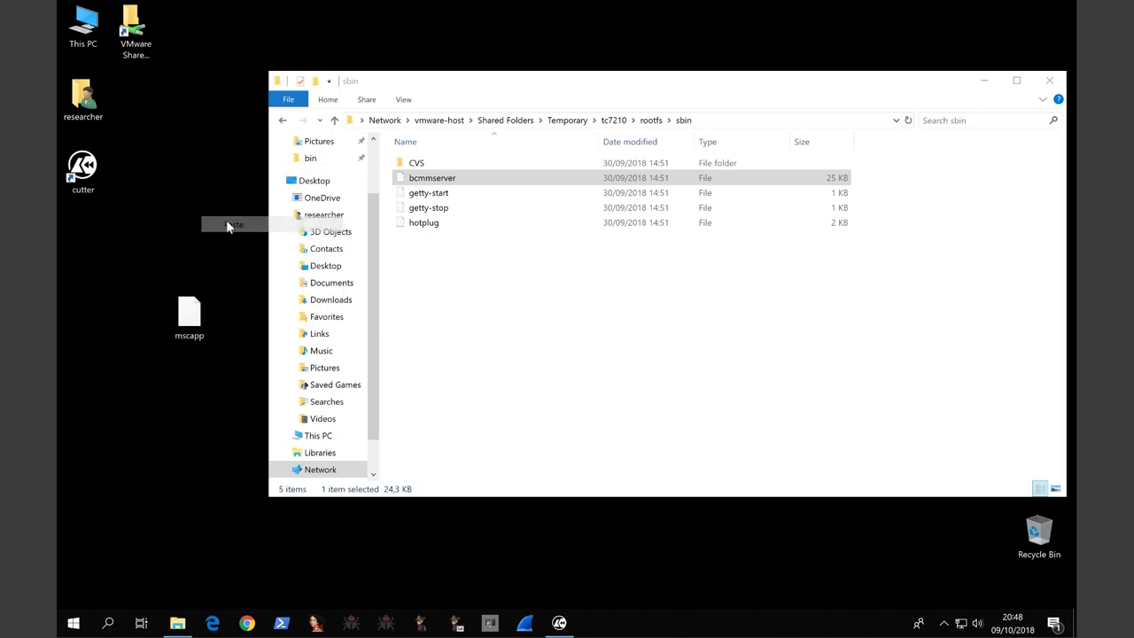
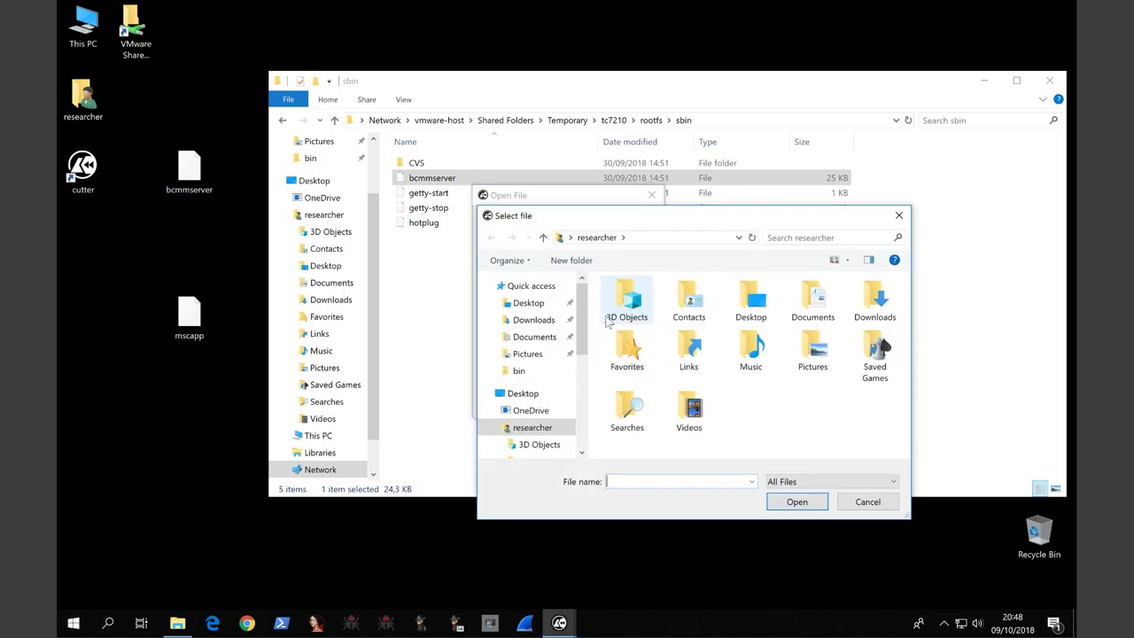
- Load the desktop copy of bcmmserver into Cutter with analysis disabled and virtual addressing enabled
click(535, 304)
double_click(633, 303)
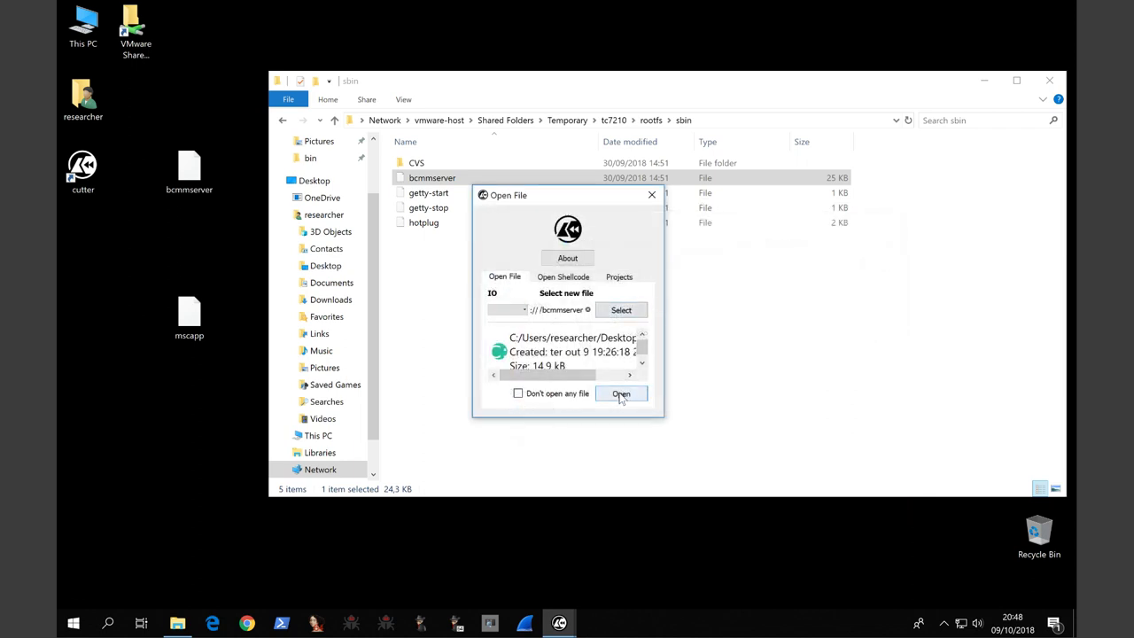
click(621, 395)
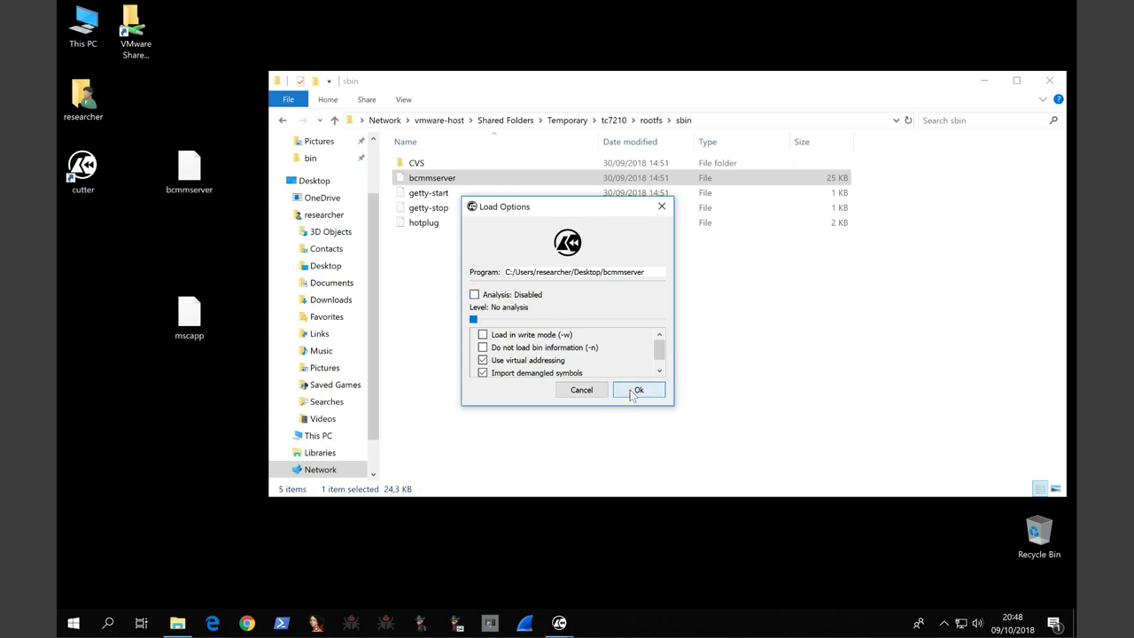
click(633, 394)
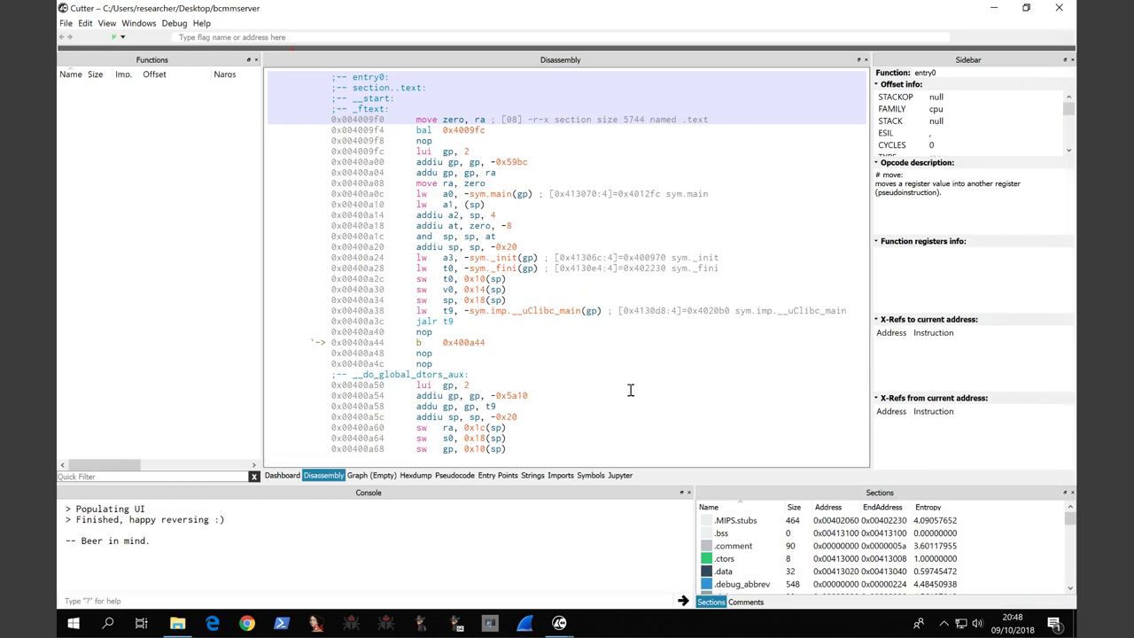
- Display the strings of bcmmserver and widen the String column so the long paths are readable
click(532, 476)
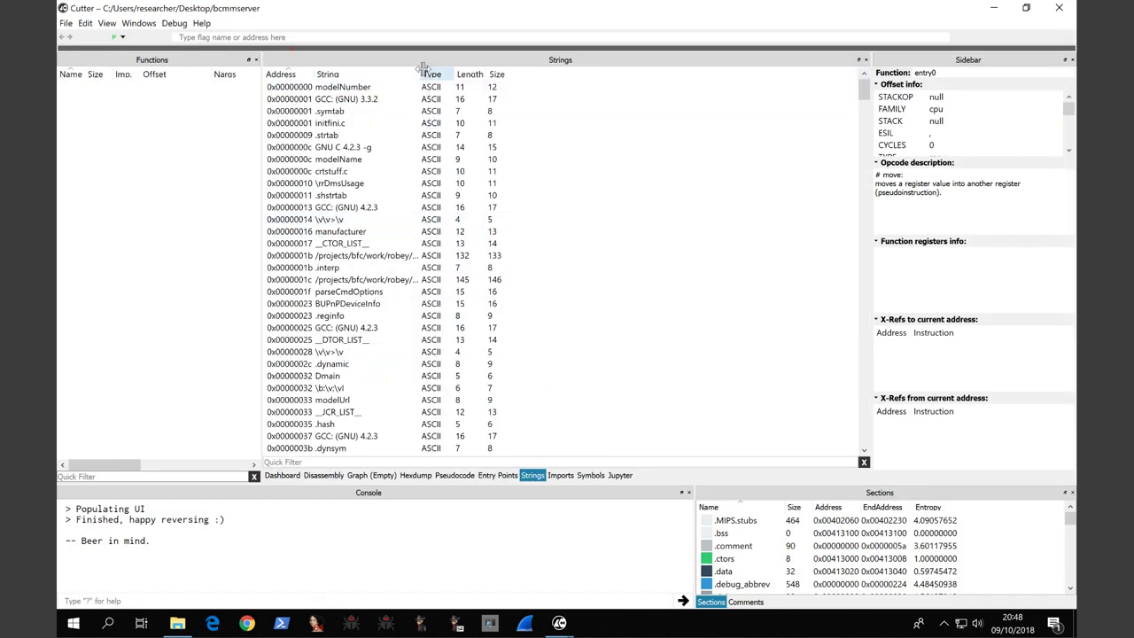
drag(420, 72, 618, 74)
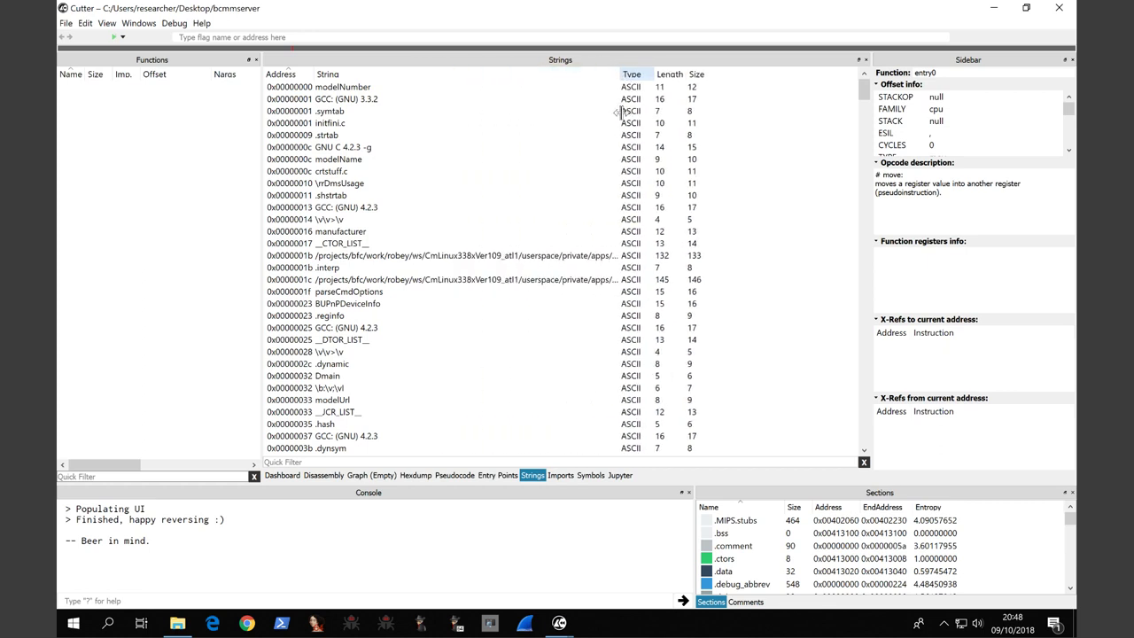
drag(618, 113, 614, 120)
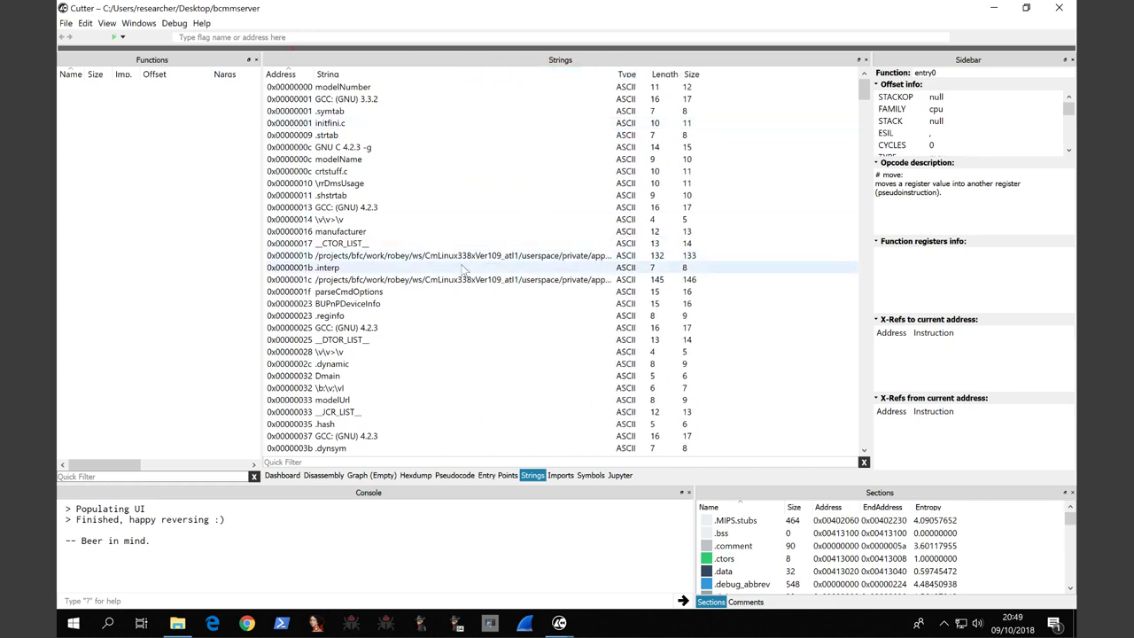
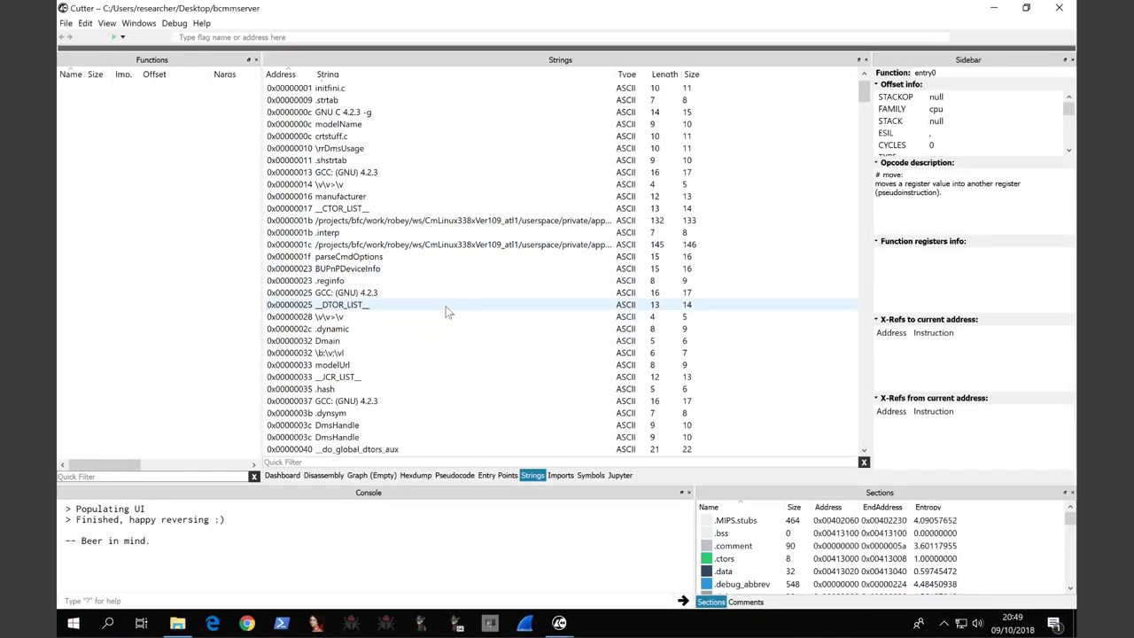
- Examine the strings of bcmmserver for build paths, function names and media server settings
scroll(448, 311, down, 8)
scroll(447, 312, up, 2)
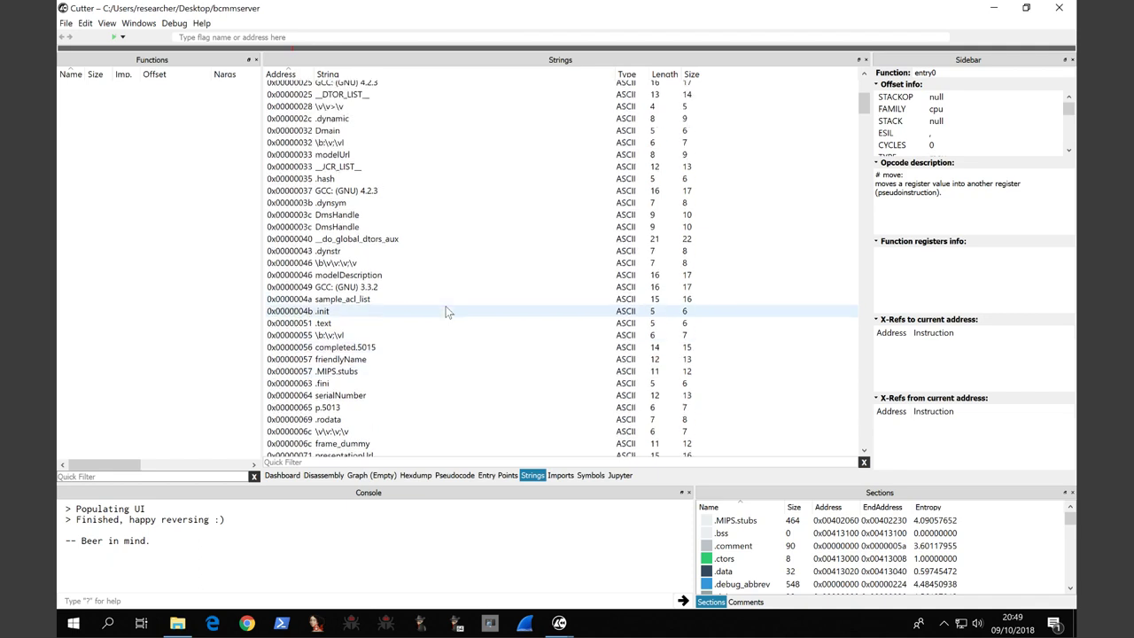
scroll(448, 312, down, 3)
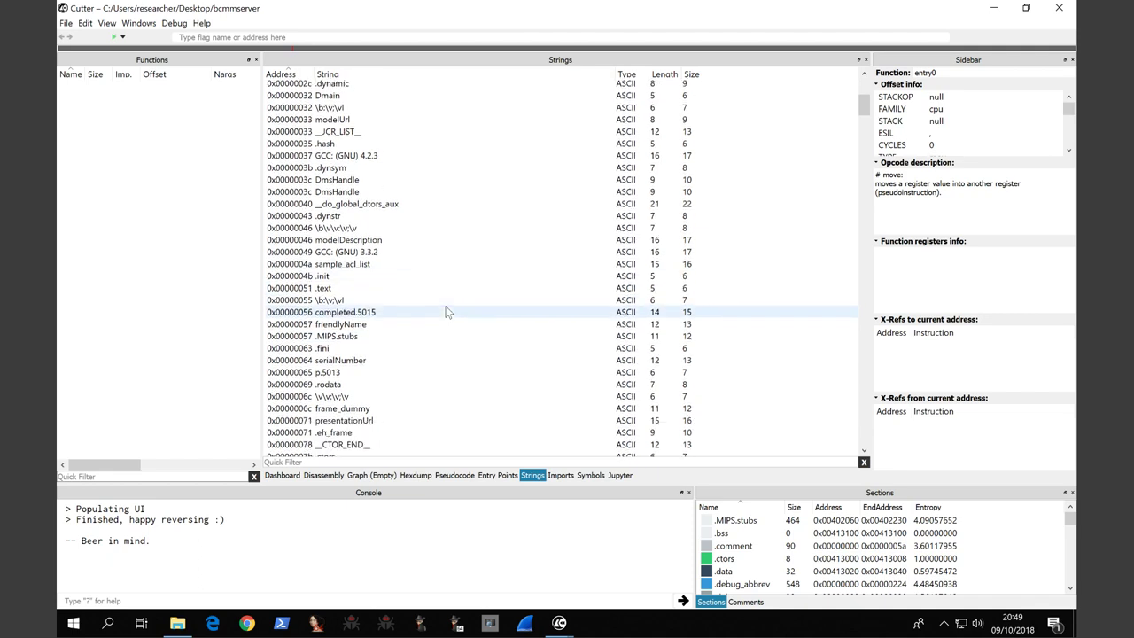
scroll(448, 312, down, 8)
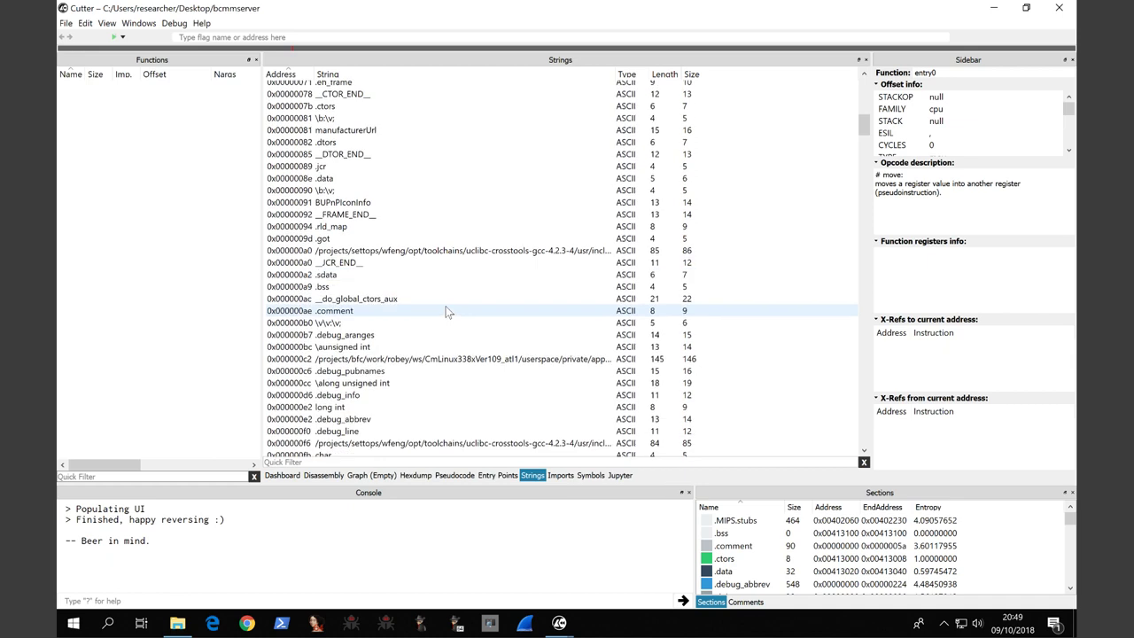
scroll(448, 312, down, 3)
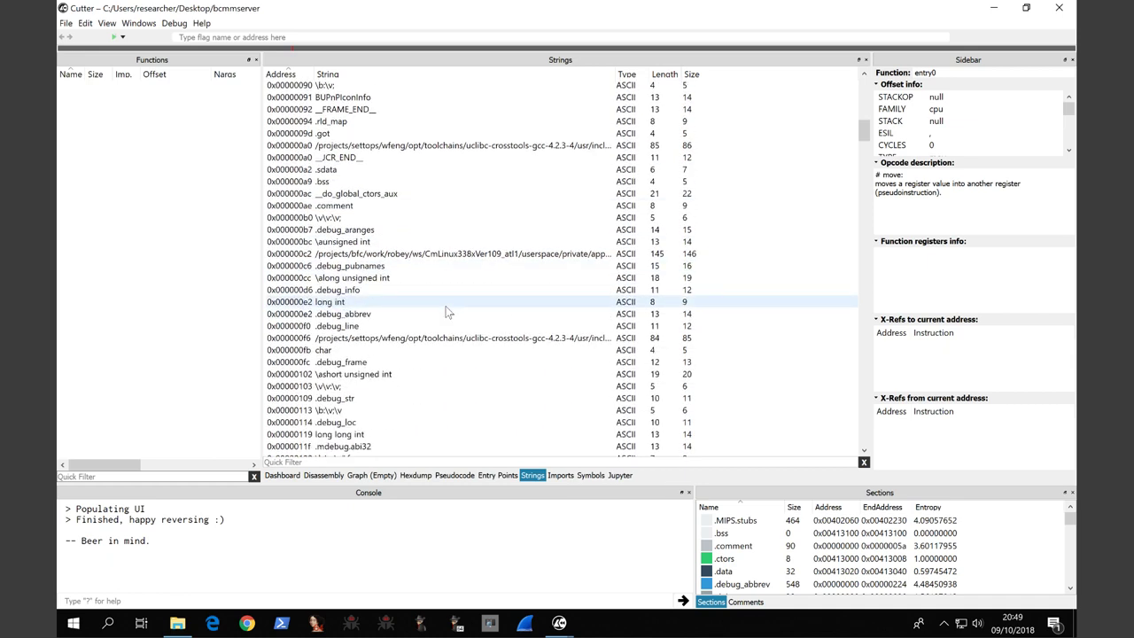
scroll(448, 312, down, 6)
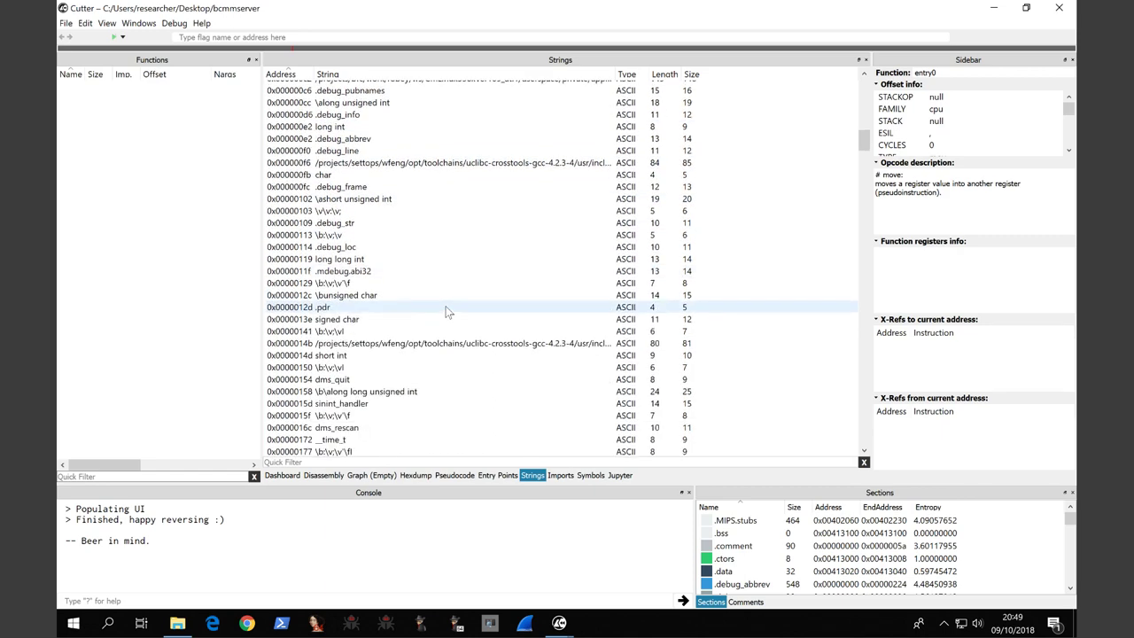
scroll(448, 312, down, 9)
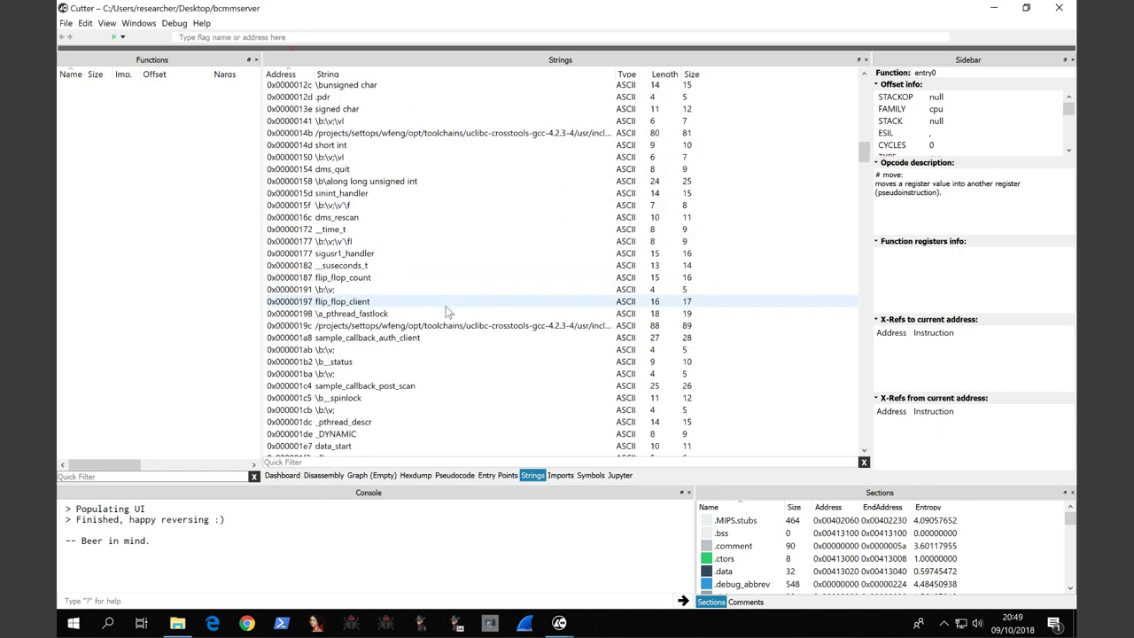
scroll(448, 312, down, 3)
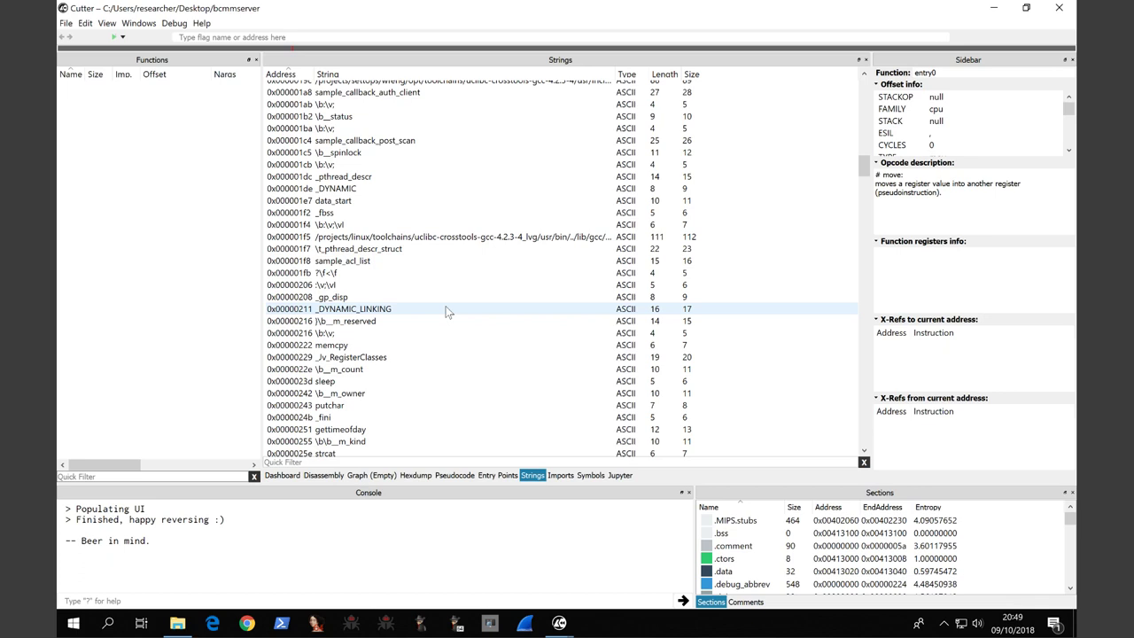
scroll(448, 312, down, 3)
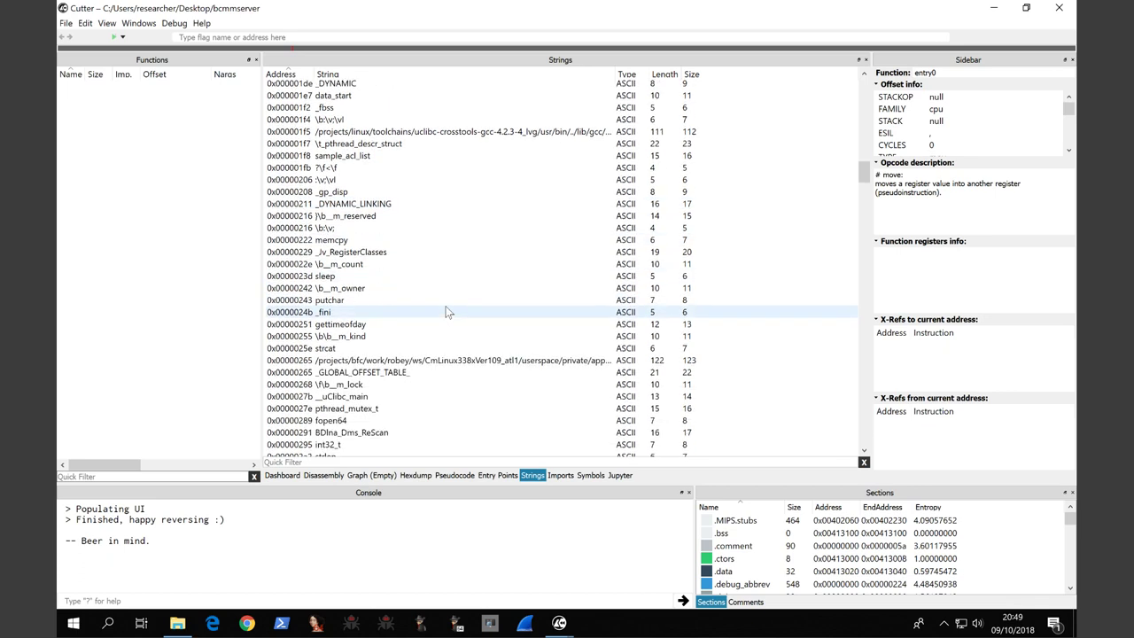
scroll(447, 312, down, 3)
scroll(447, 312, down, 3)
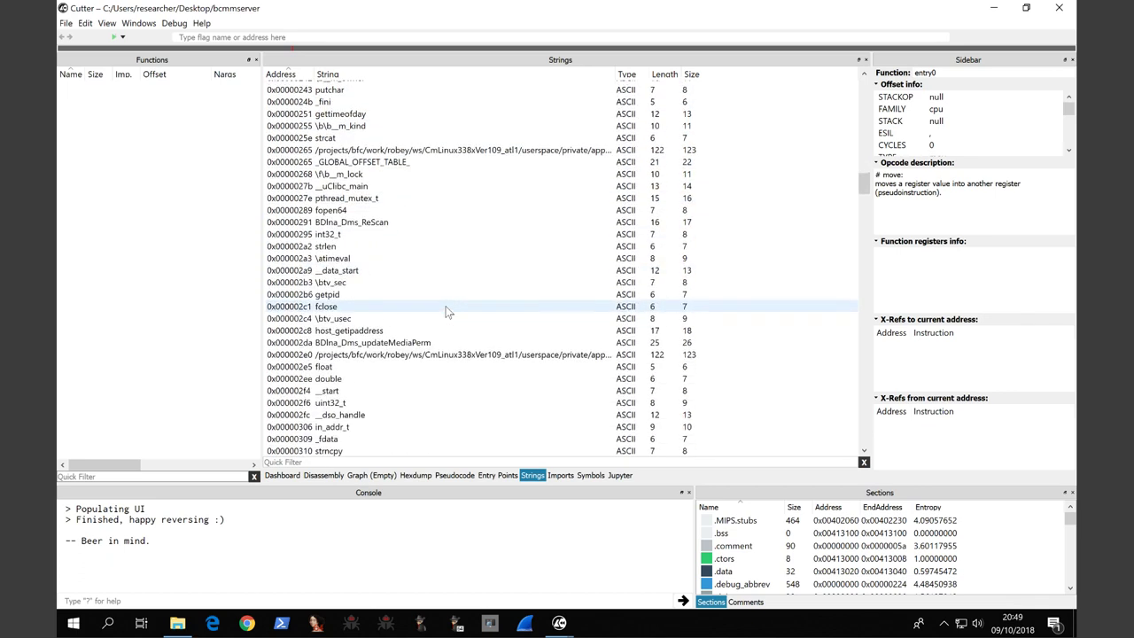
scroll(447, 312, down, 5)
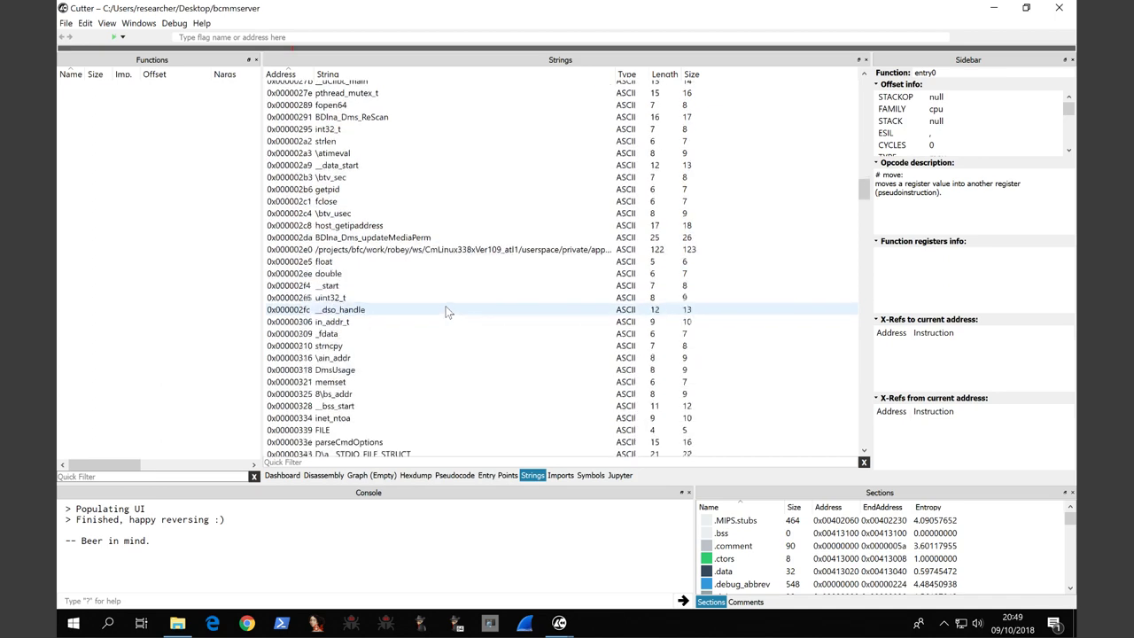
scroll(447, 311, down, 10)
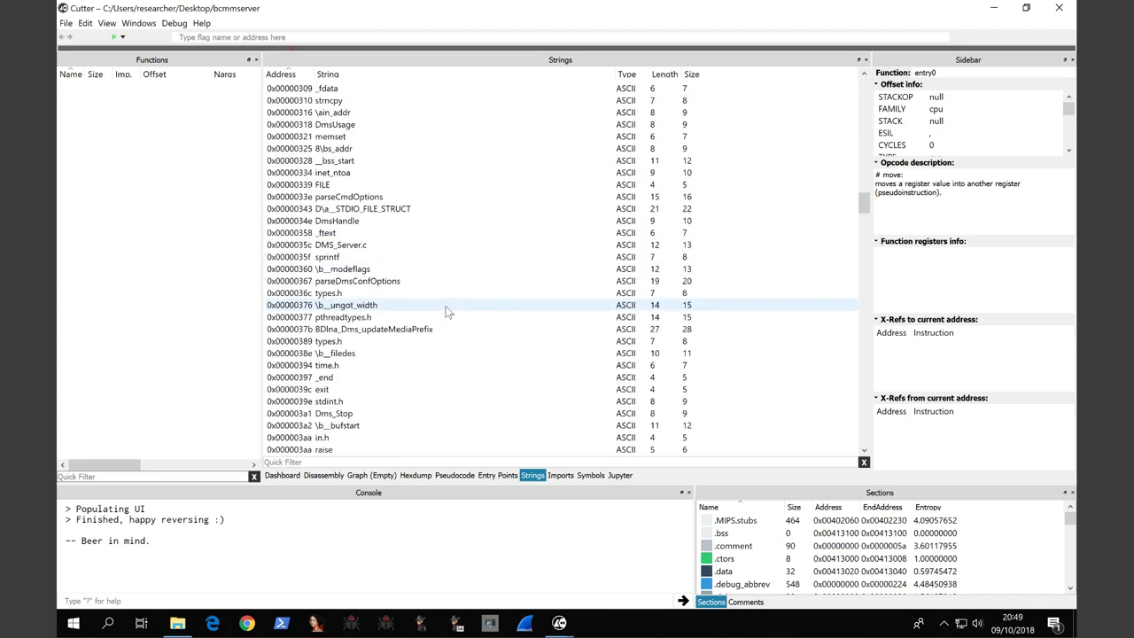
scroll(448, 312, down, 13)
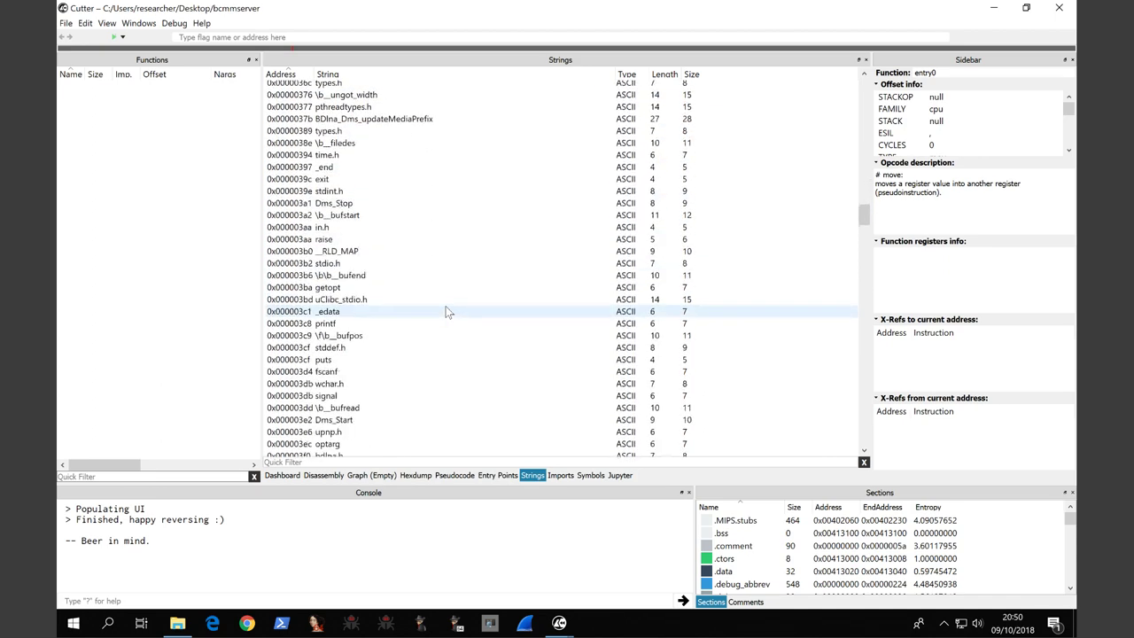
scroll(448, 312, down, 20)
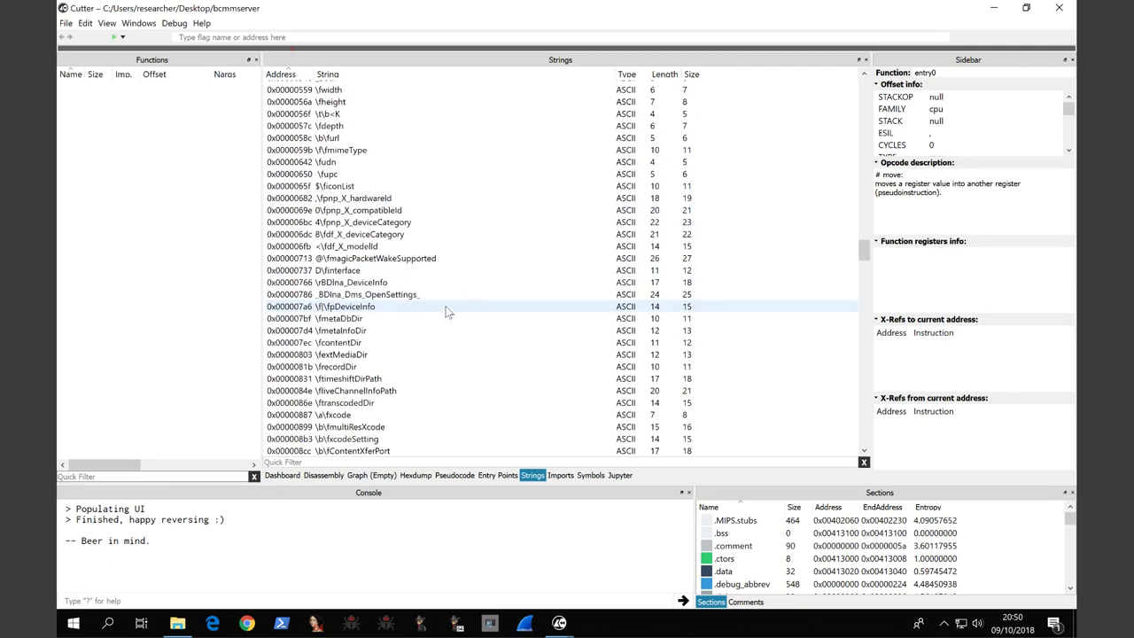
scroll(447, 312, down, 5)
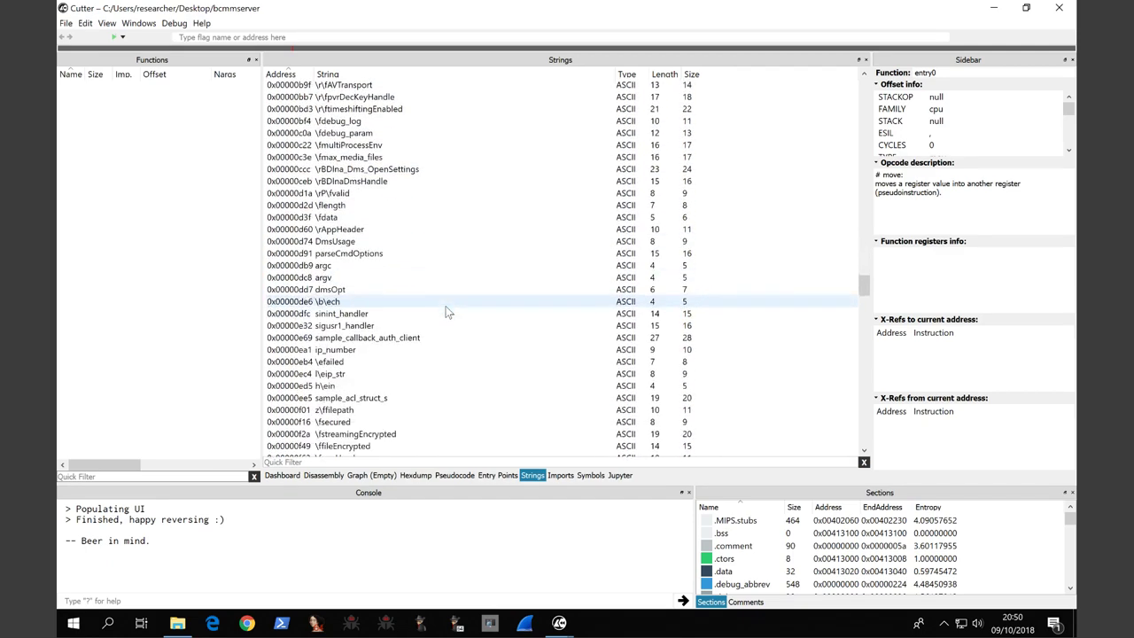
- Filter the symbols of bcmmserver by "conf"
click(591, 475)
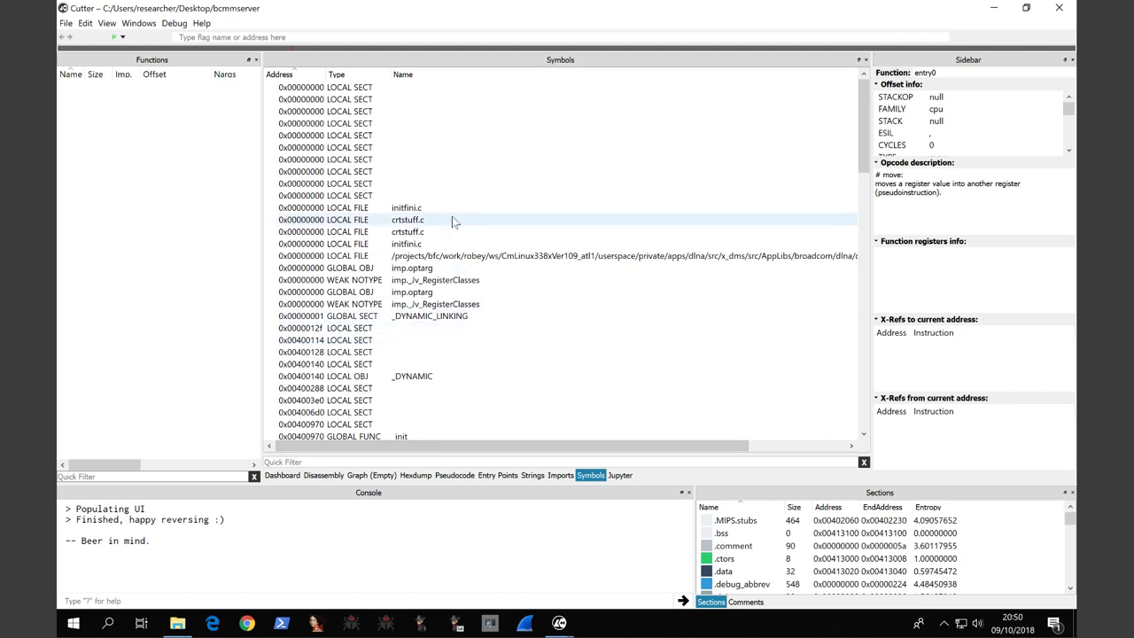
click(374, 459)
text(conf)
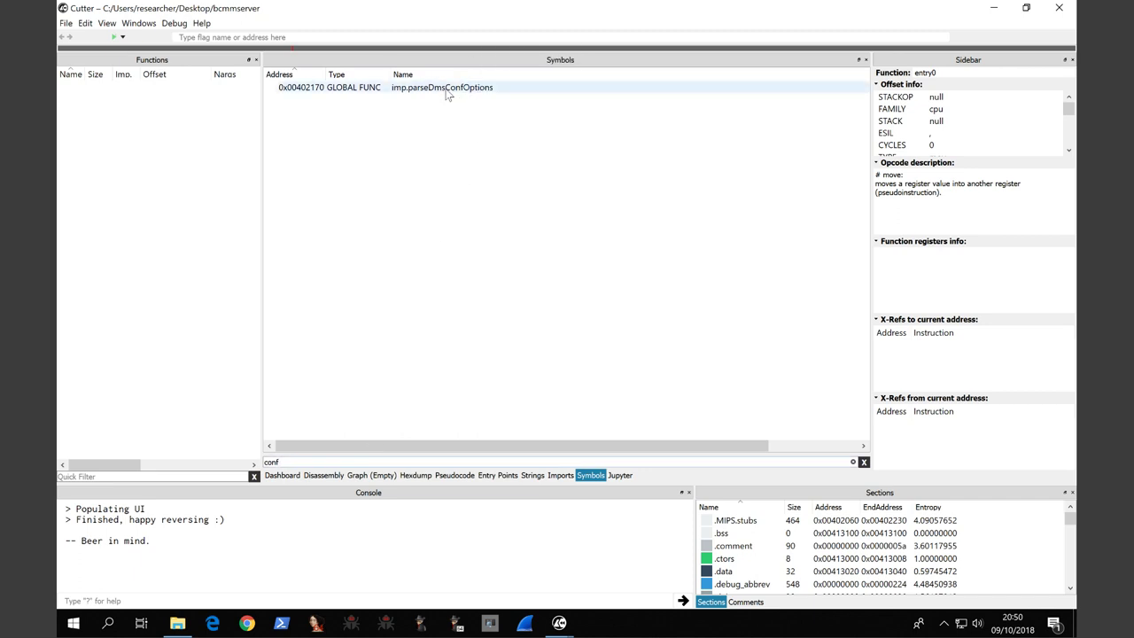
- Filter the strings of bcmmserver by "conf"
click(532, 475)
click(399, 463)
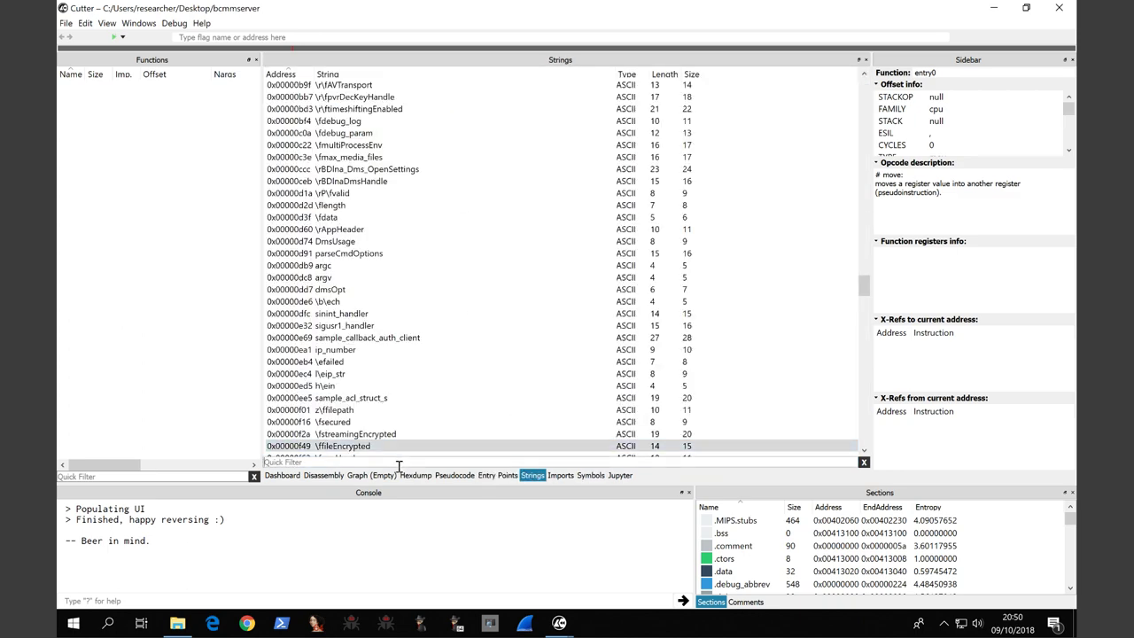
text(fonf)
key(BackSpace)
key(BackSpace)
key(BackSpace)
key(BackSpace)
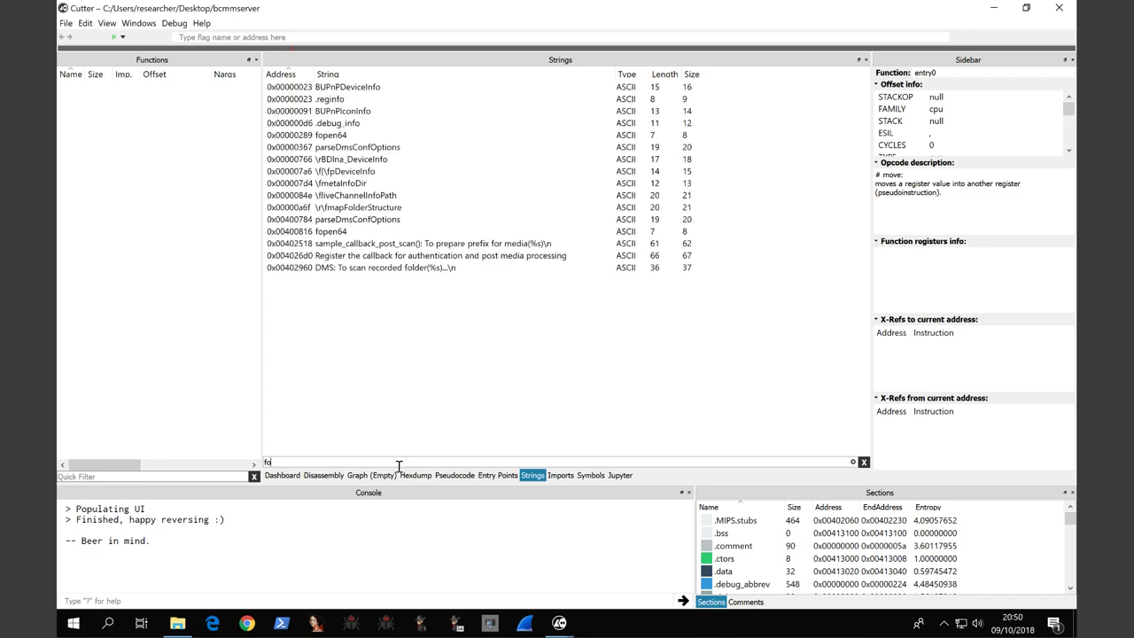
text(conf)
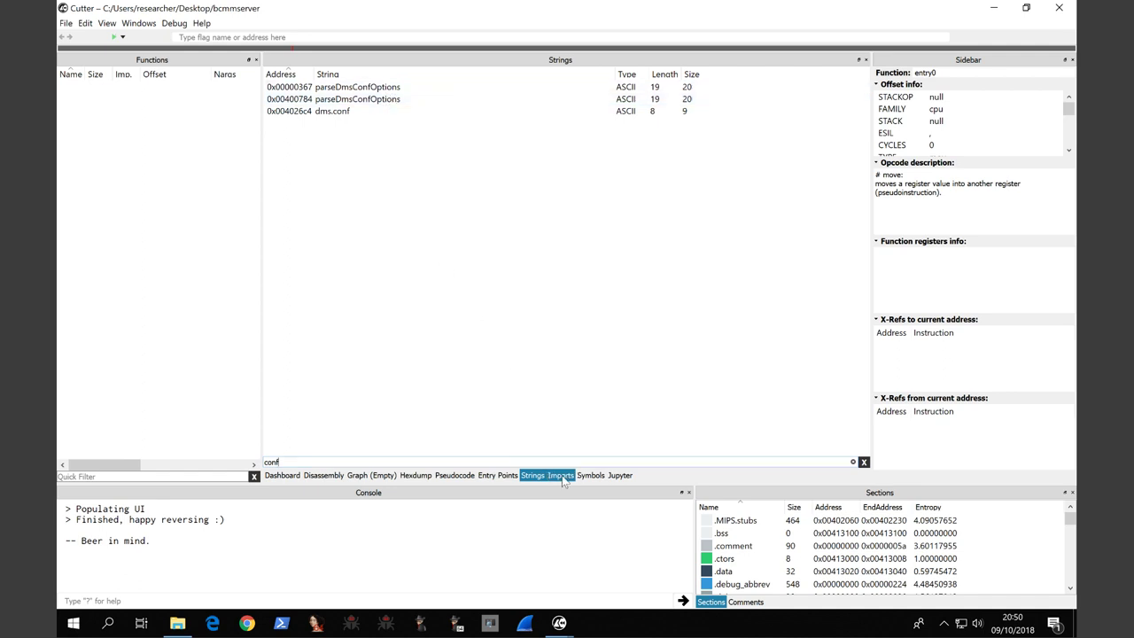
- Show the disassembly of the imported symbol imp.parseDmsConfOptions in bcmmserver
click(590, 475)
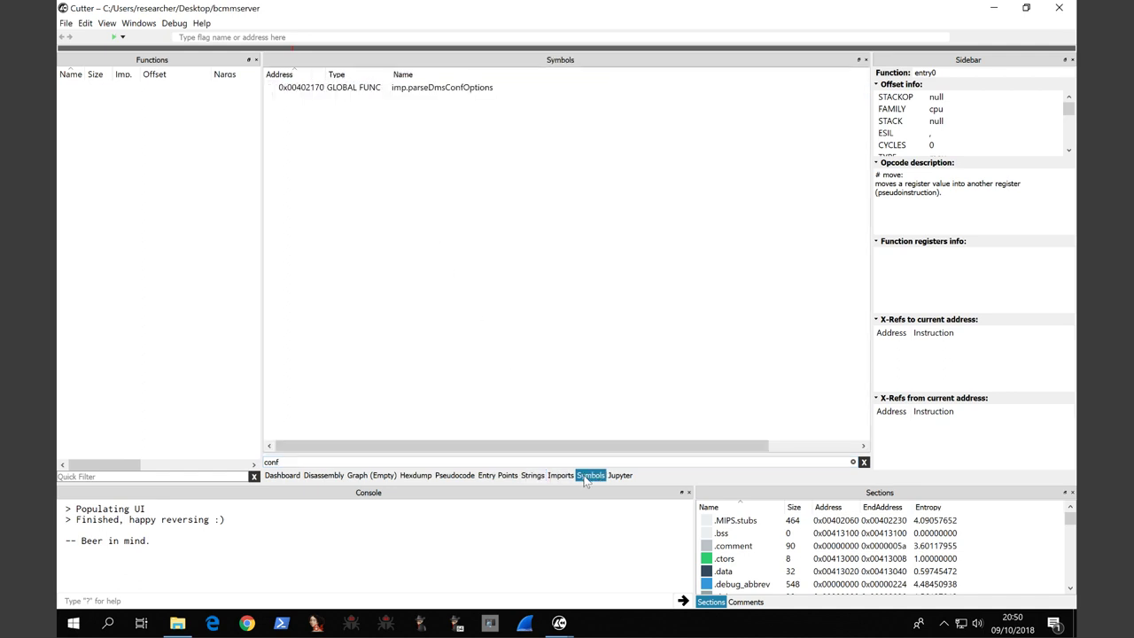
double_click(450, 87)
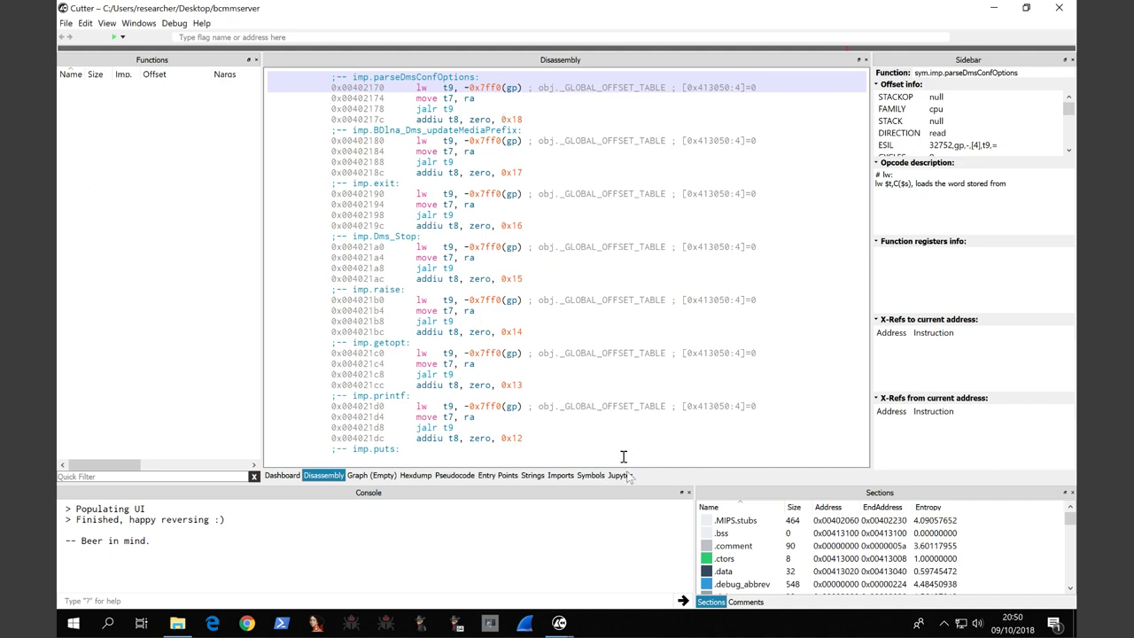
- Remove the "conf" filter from the symbols of bcmmserver and examine the full list for local and imported functions
click(591, 476)
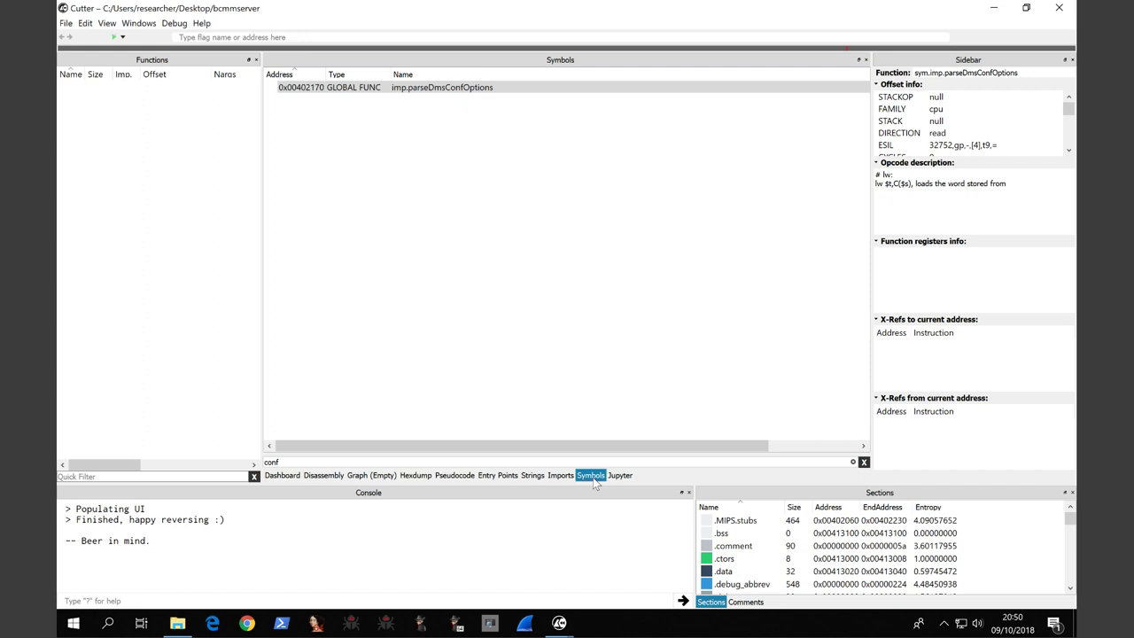
click(559, 463)
key(ctrl+a)
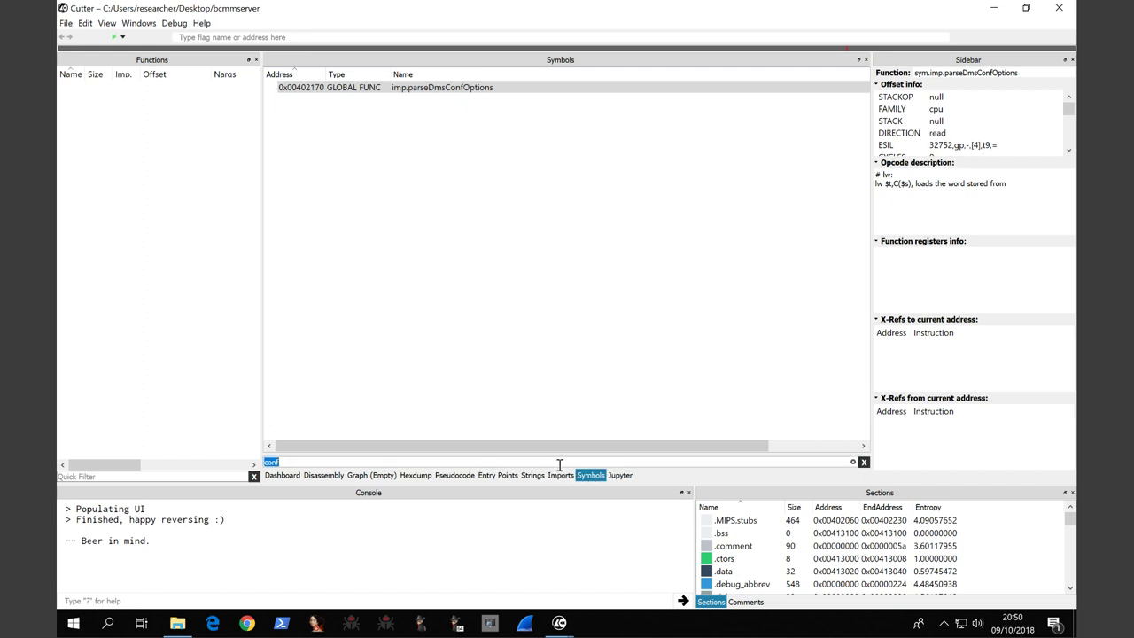
key(BackSpace)
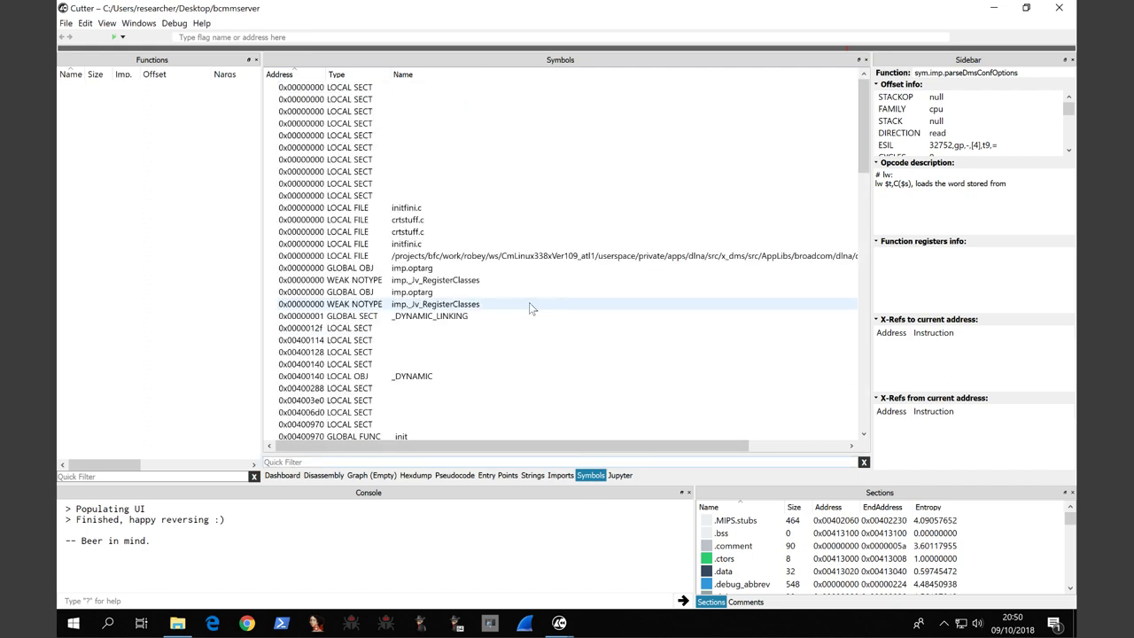
scroll(529, 304, down, 7)
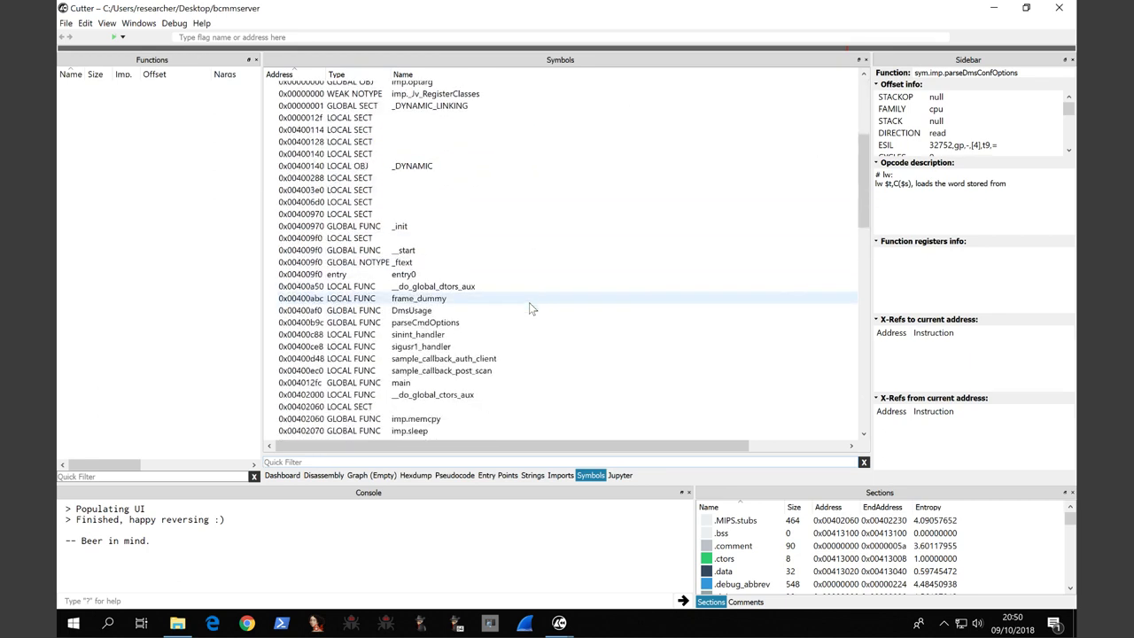
scroll(529, 302, down, 4)
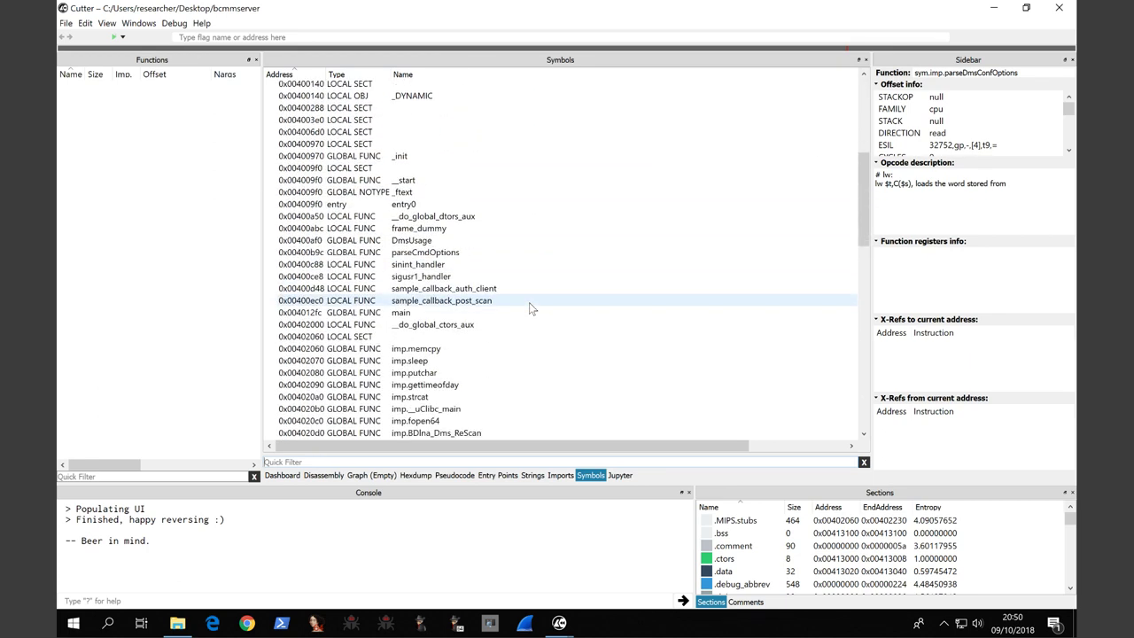
scroll(530, 302, down, 3)
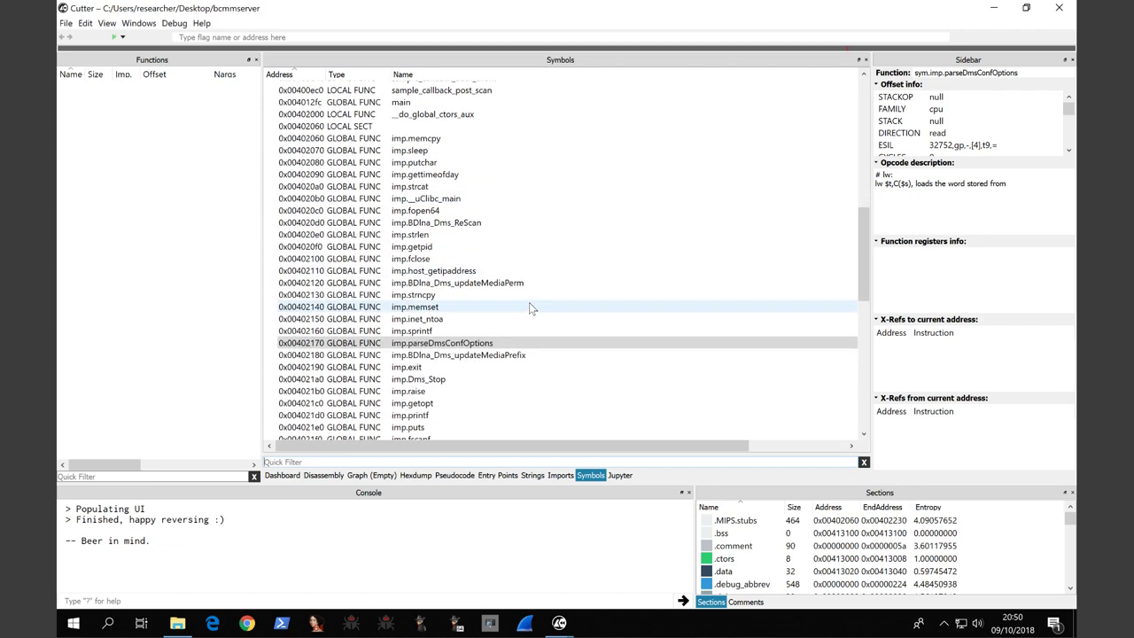
scroll(529, 308, down, 2)
scroll(529, 307, down, 4)
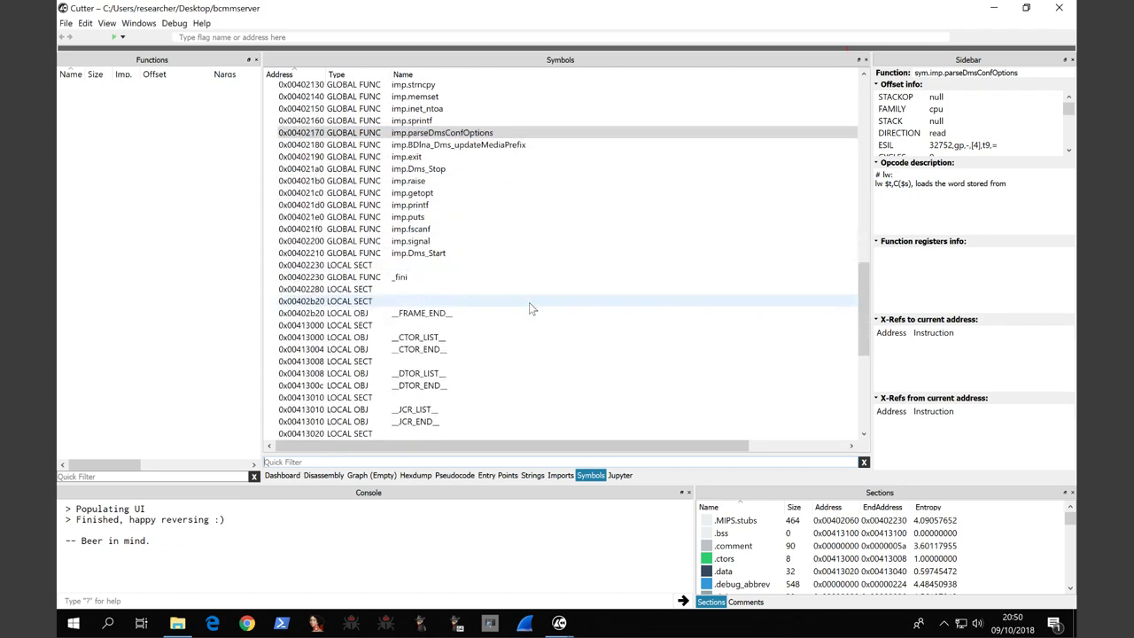
scroll(529, 307, down, 8)
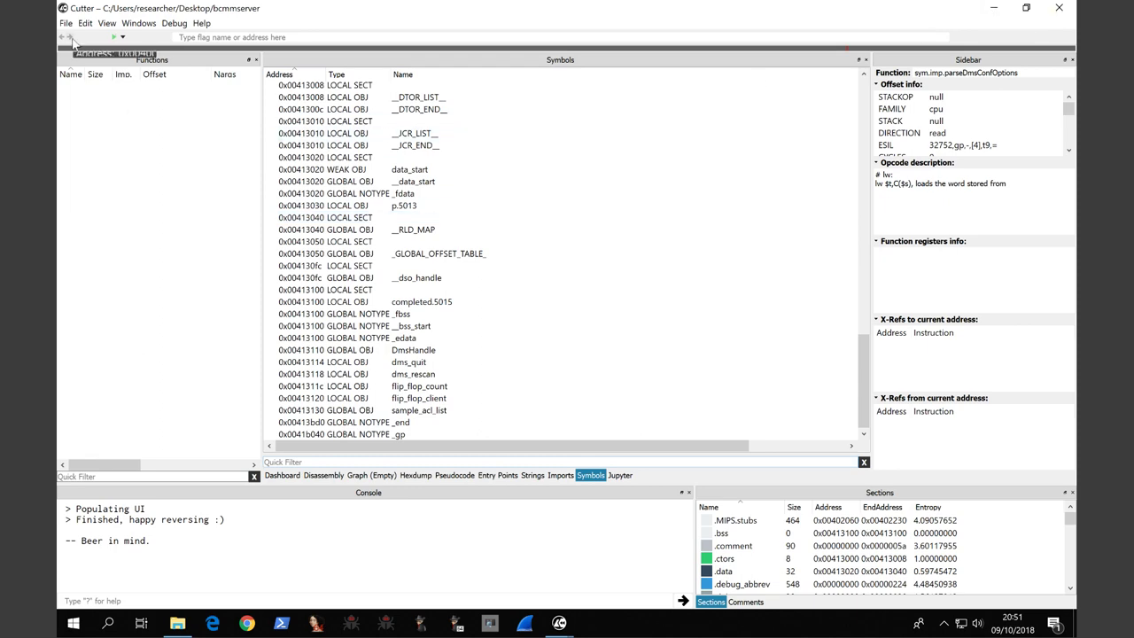
- Switch to File Explorer and look through the lib folder of the TC7210 rootfs for a DLNA media server library
click(995, 8)
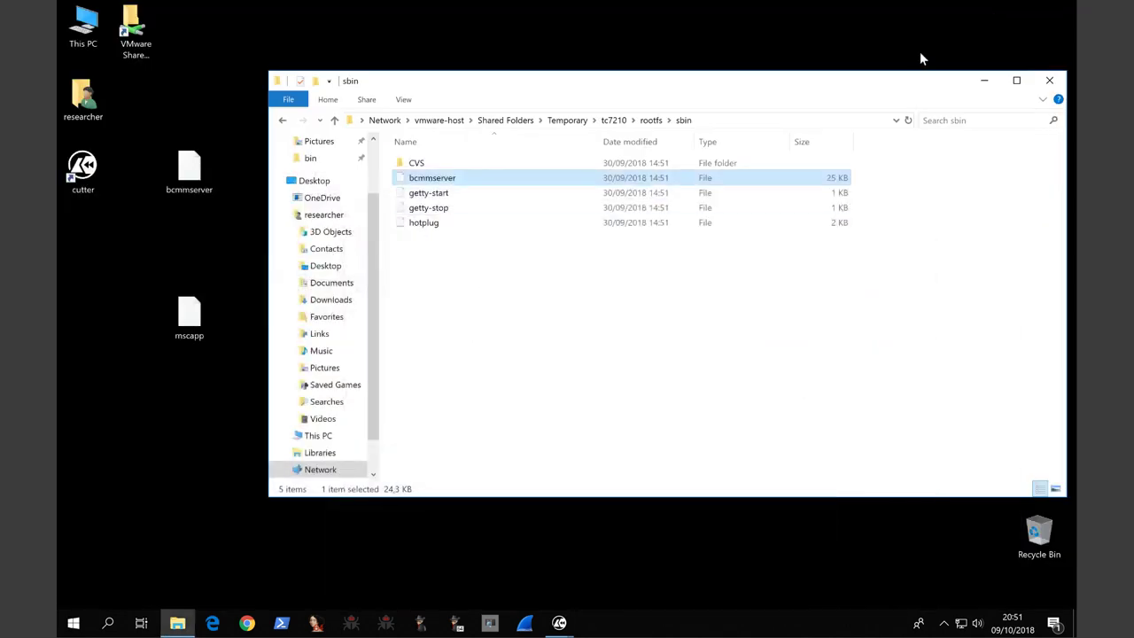
click(652, 120)
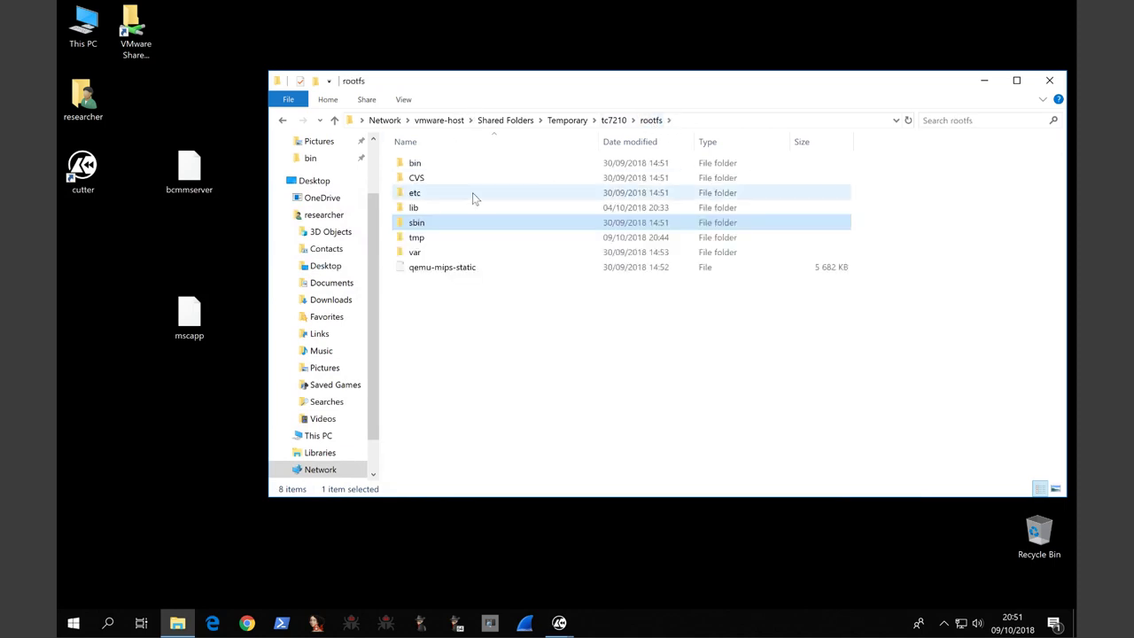
double_click(426, 209)
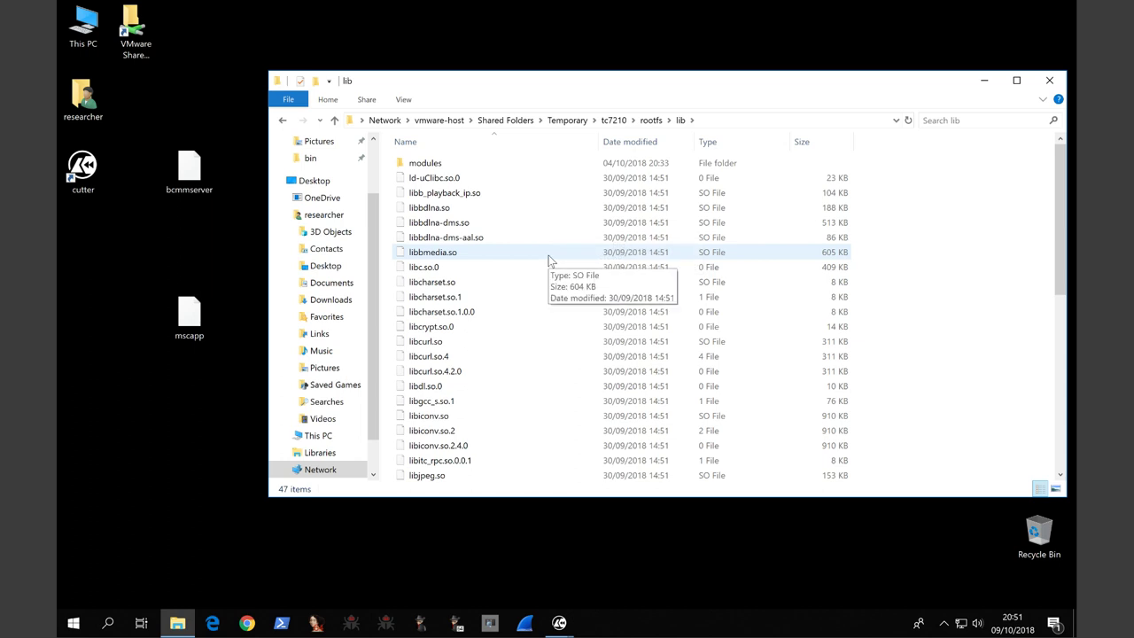
scroll(548, 259, down, 4)
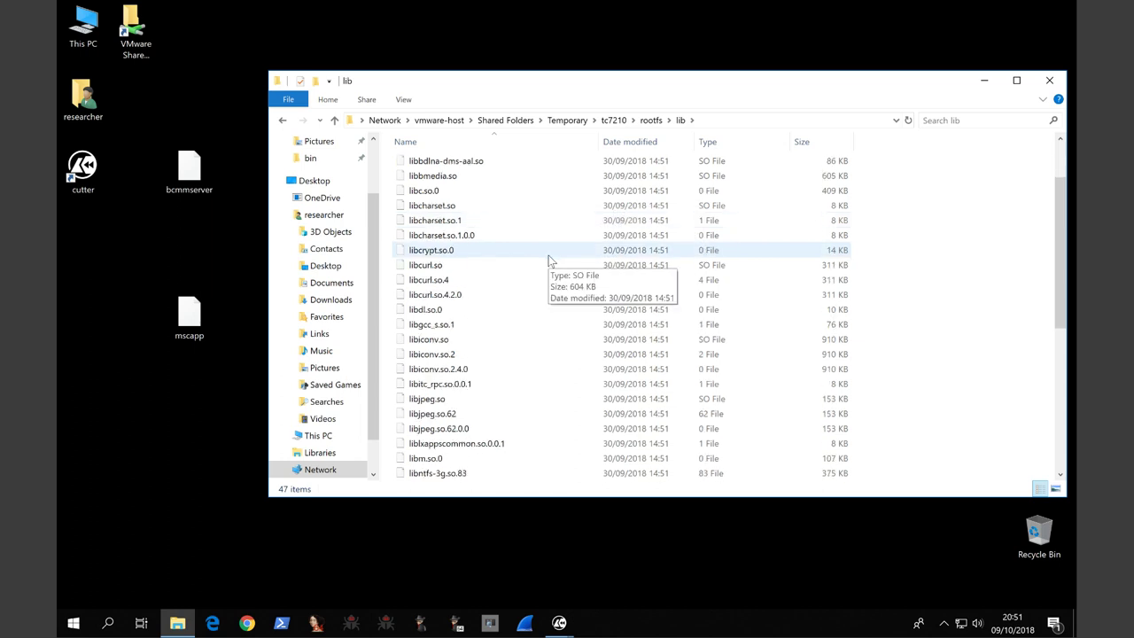
scroll(549, 259, down, 4)
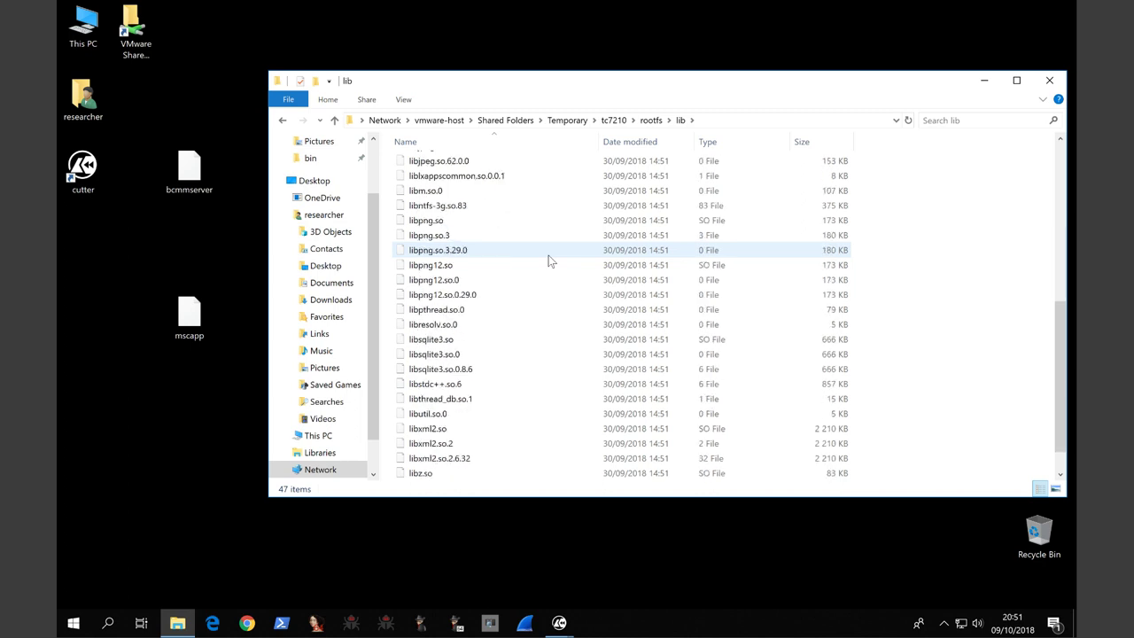
scroll(548, 259, down, 1)
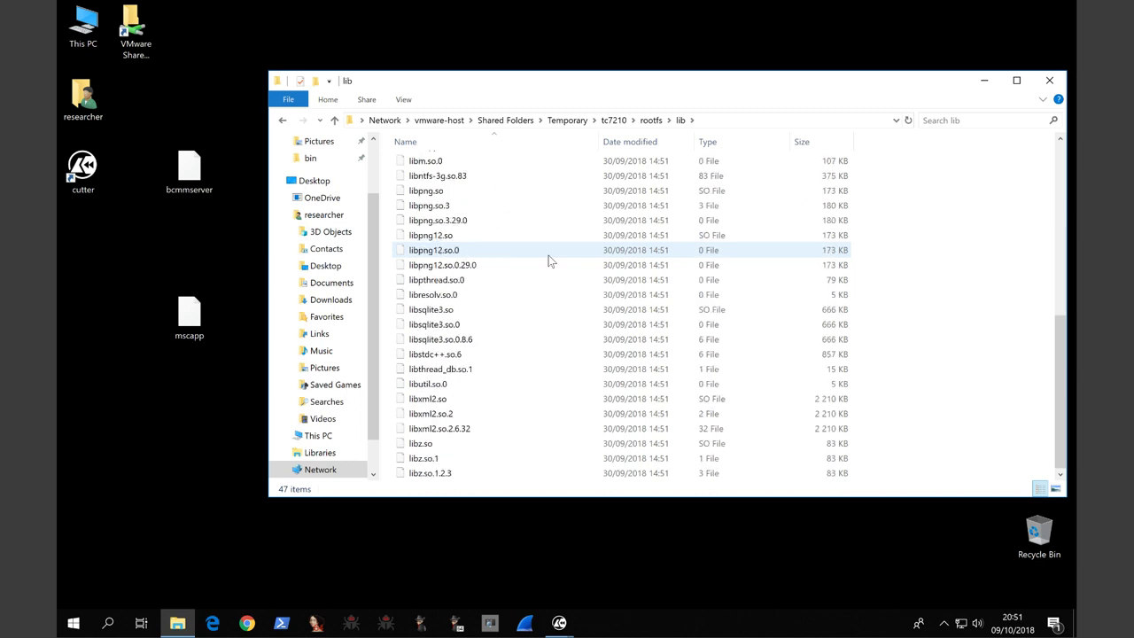
scroll(549, 260, up, 7)
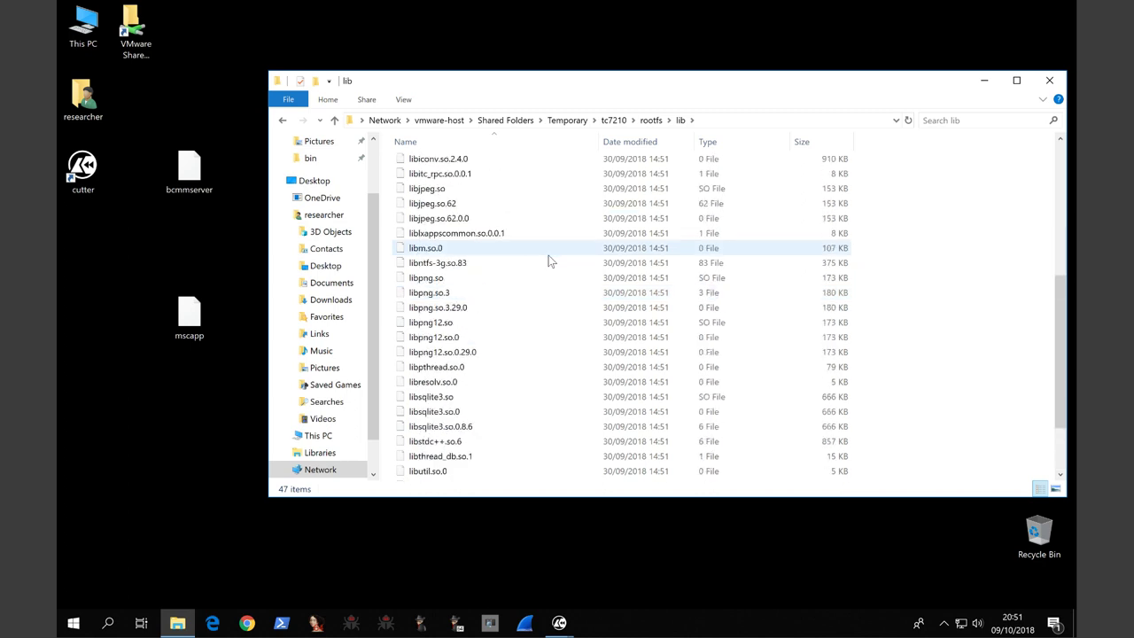
scroll(548, 260, up, 2)
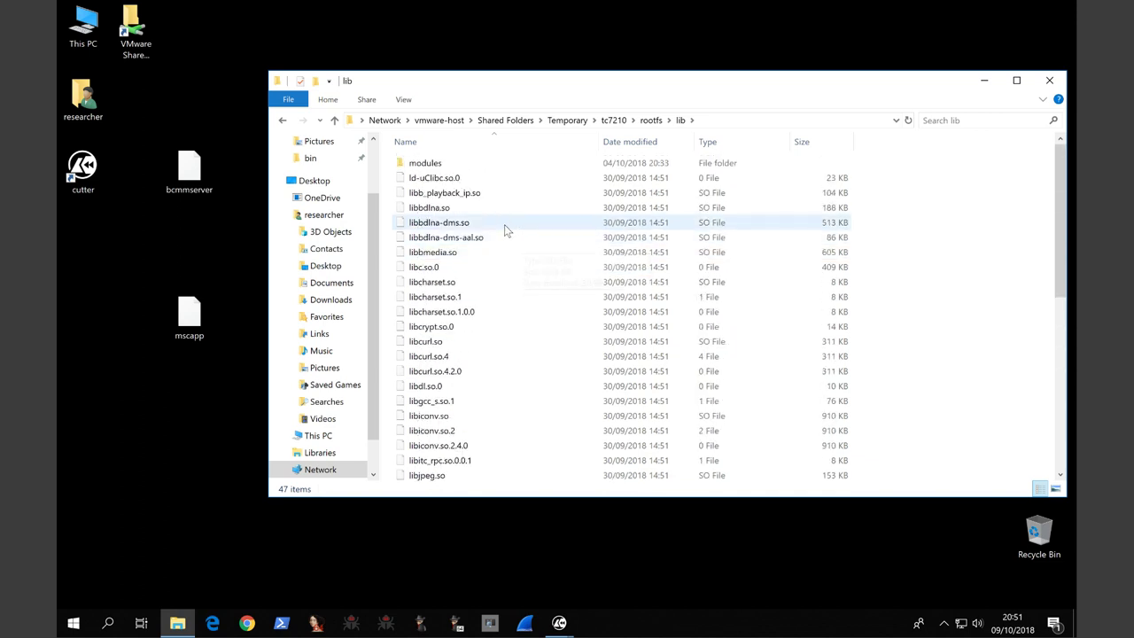
- Copy libbdlna-dms.so from the rootfs lib folder to the desktop
click(505, 229)
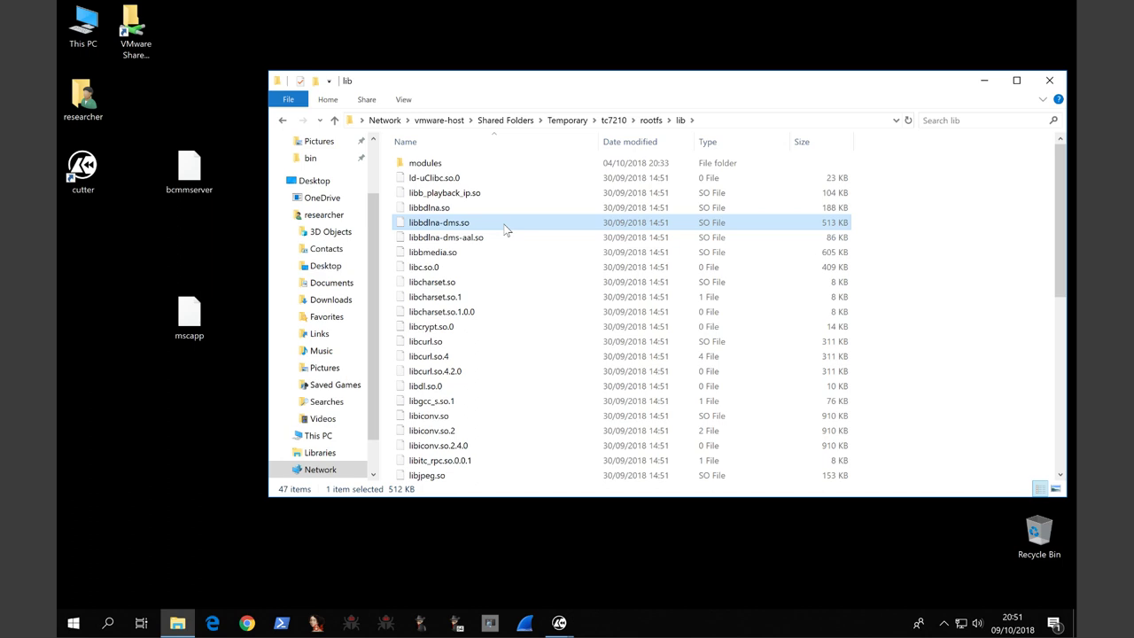
right_click(505, 230)
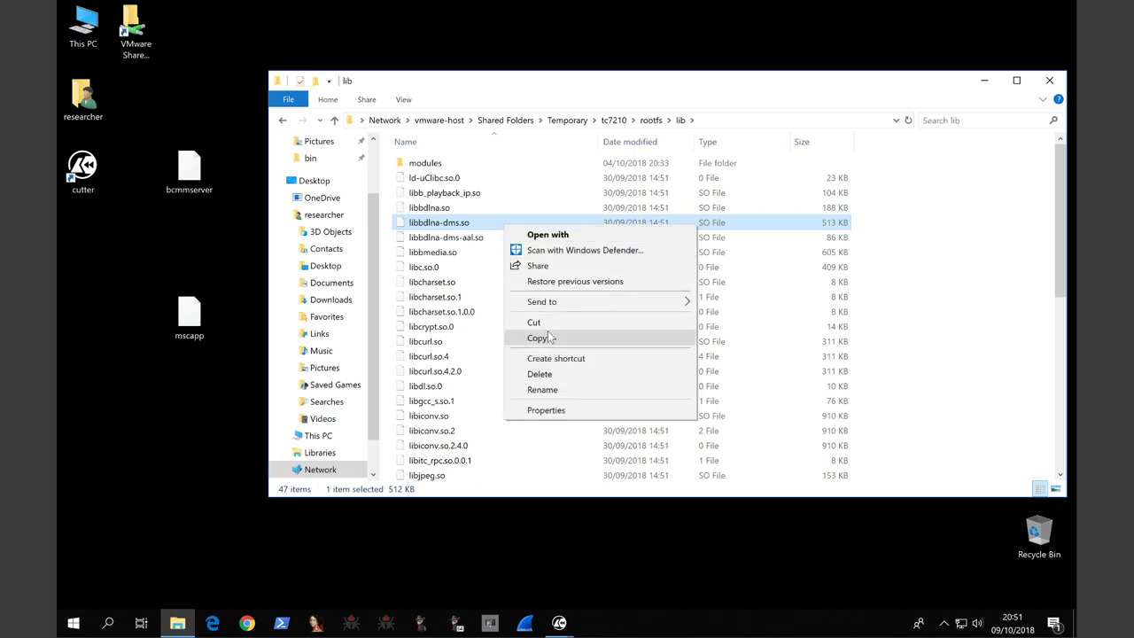
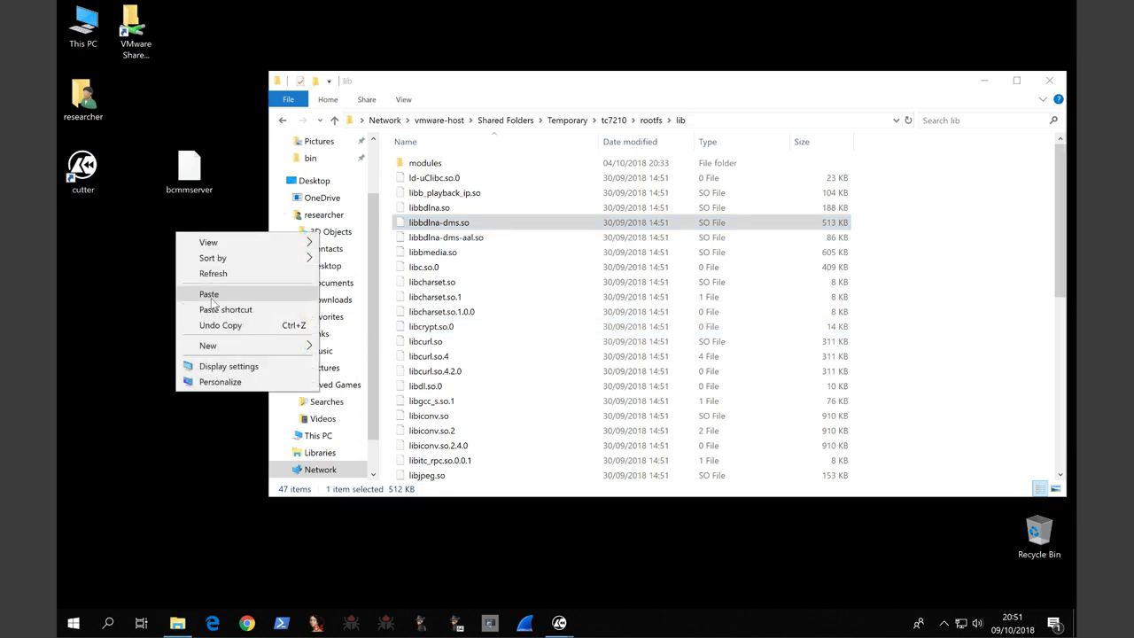
click(210, 298)
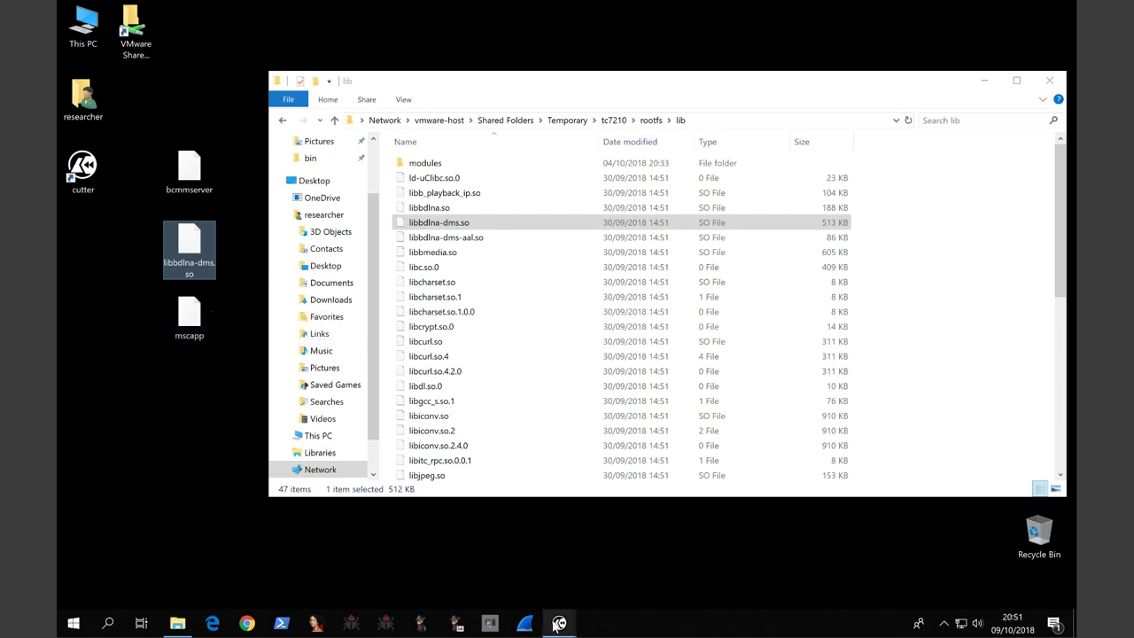
- Return to the Cutter window with bcmmserver and close it, discarding the project
click(559, 623)
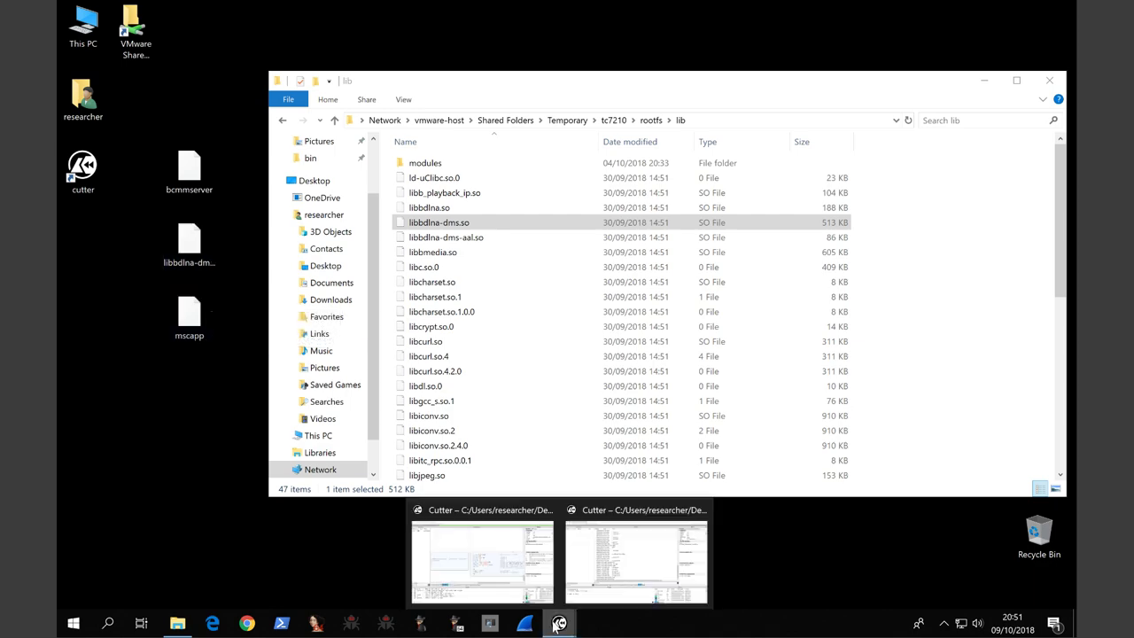
click(599, 572)
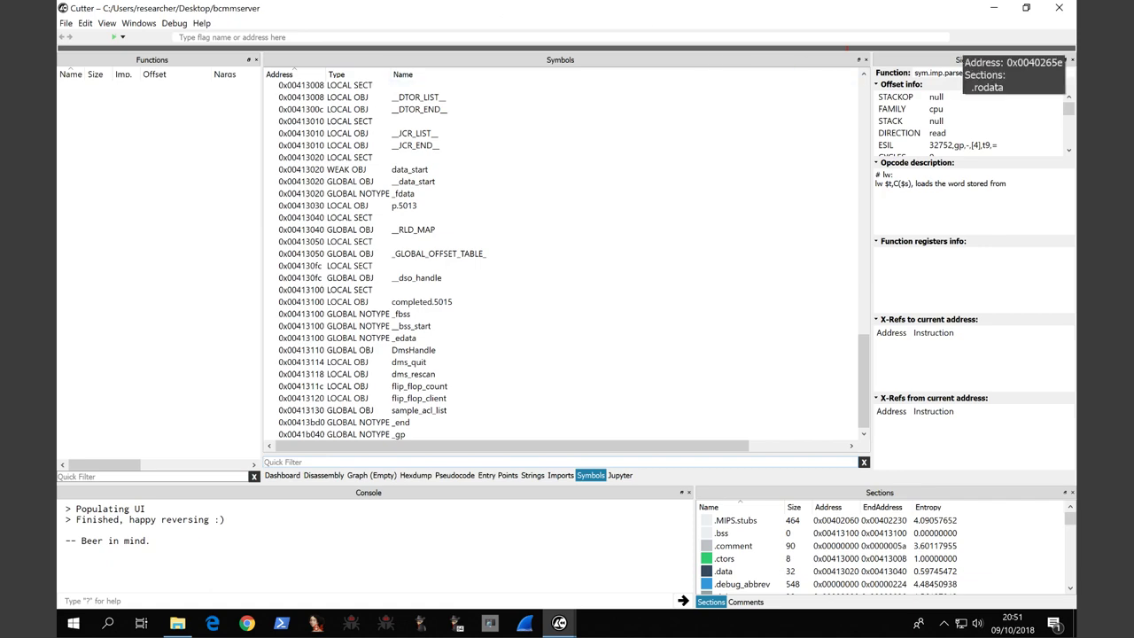
click(1049, 7)
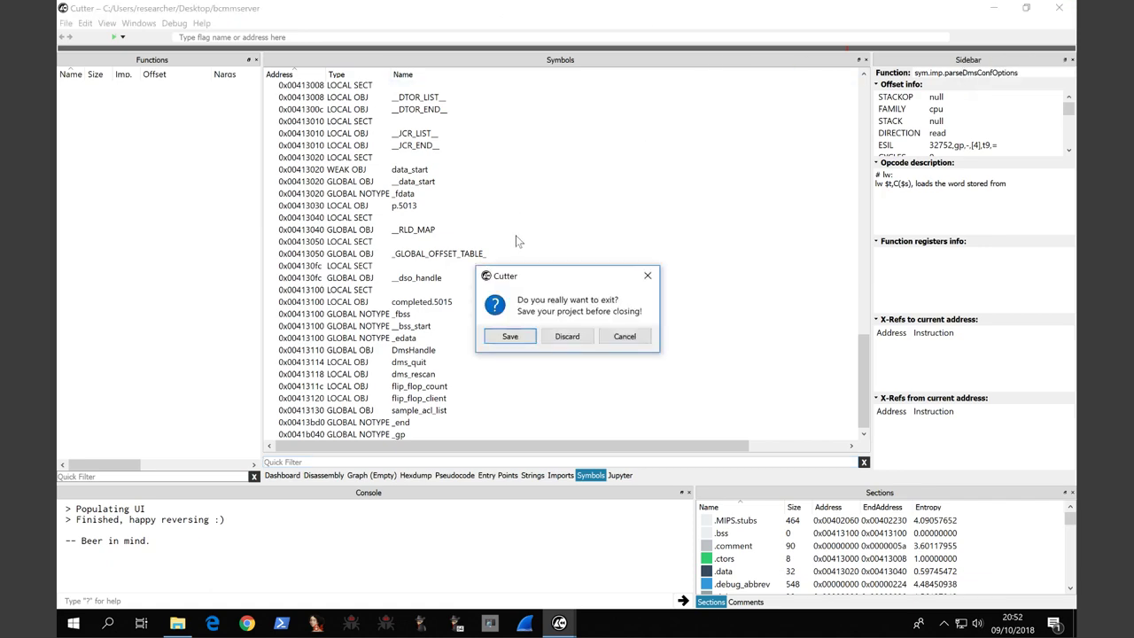
click(568, 339)
- Start Cutter and load the desktop copy of libbdlna-dms.so with analysis disabled
double_click(82, 169)
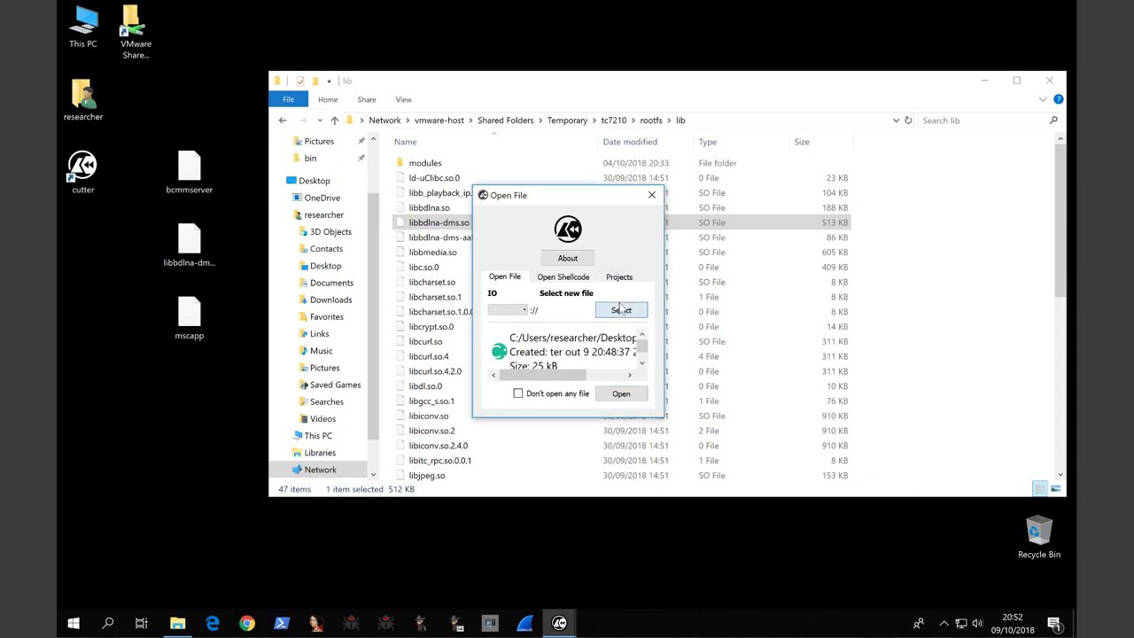
click(622, 307)
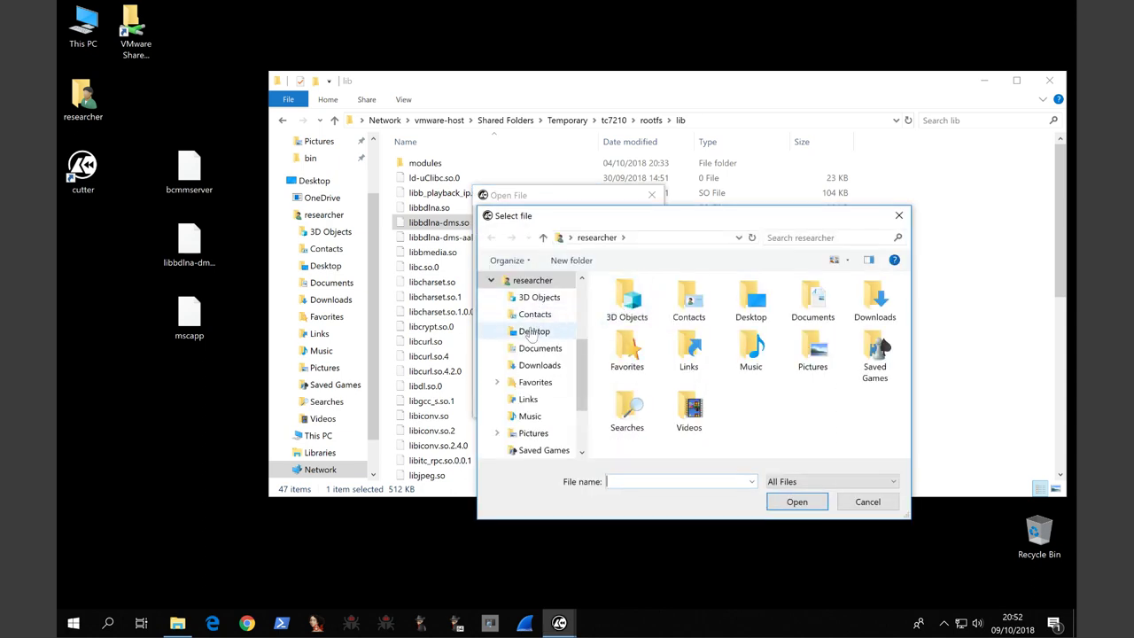
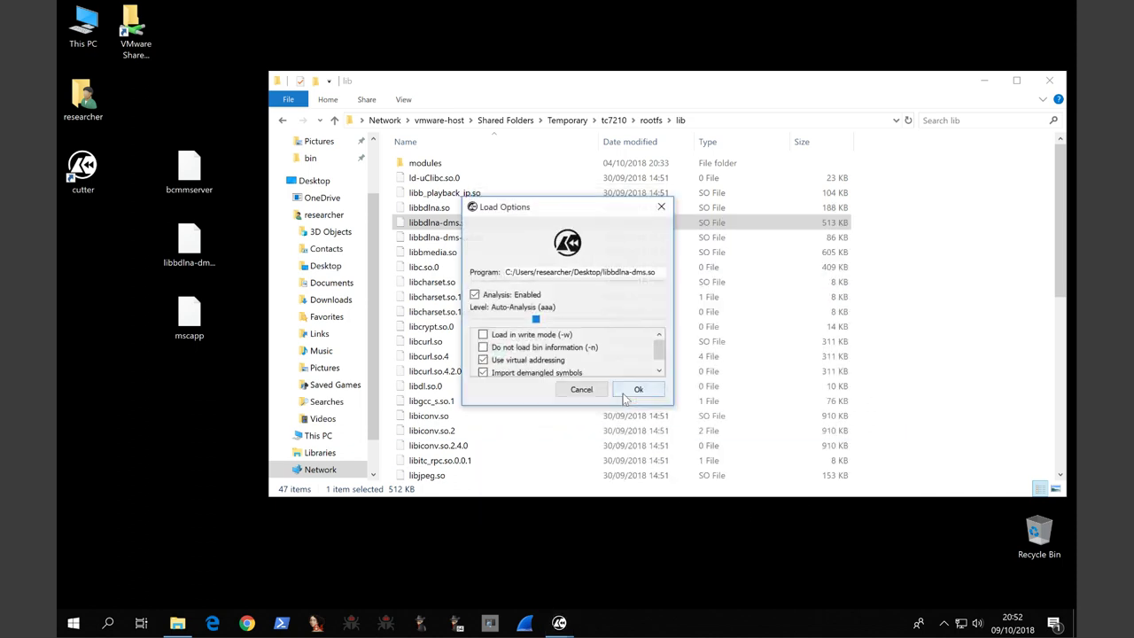
click(519, 302)
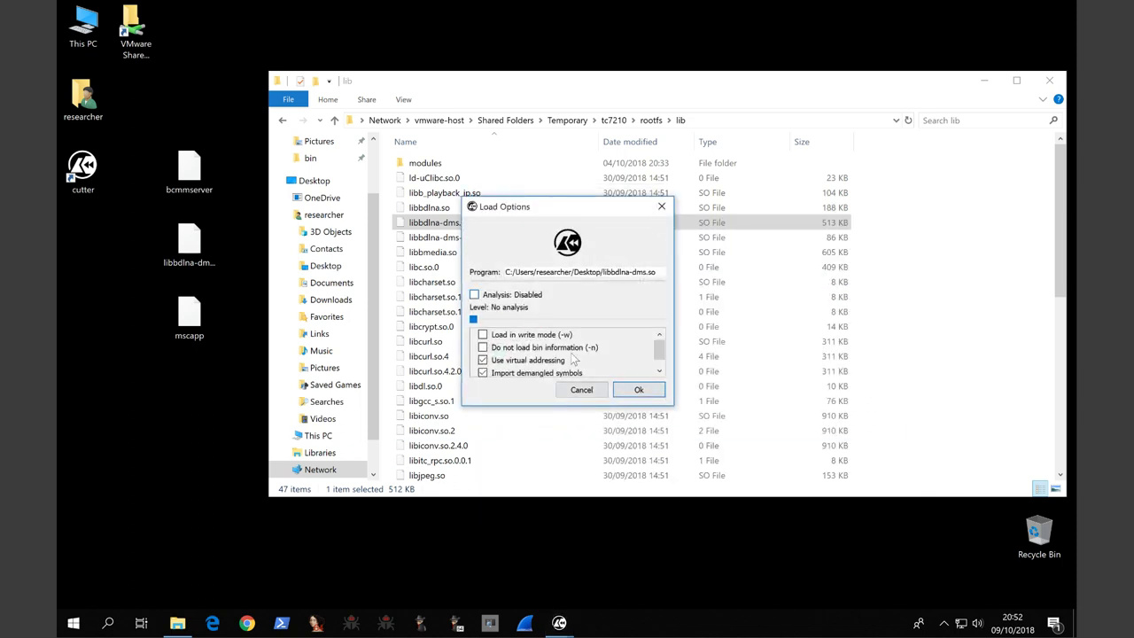
click(639, 392)
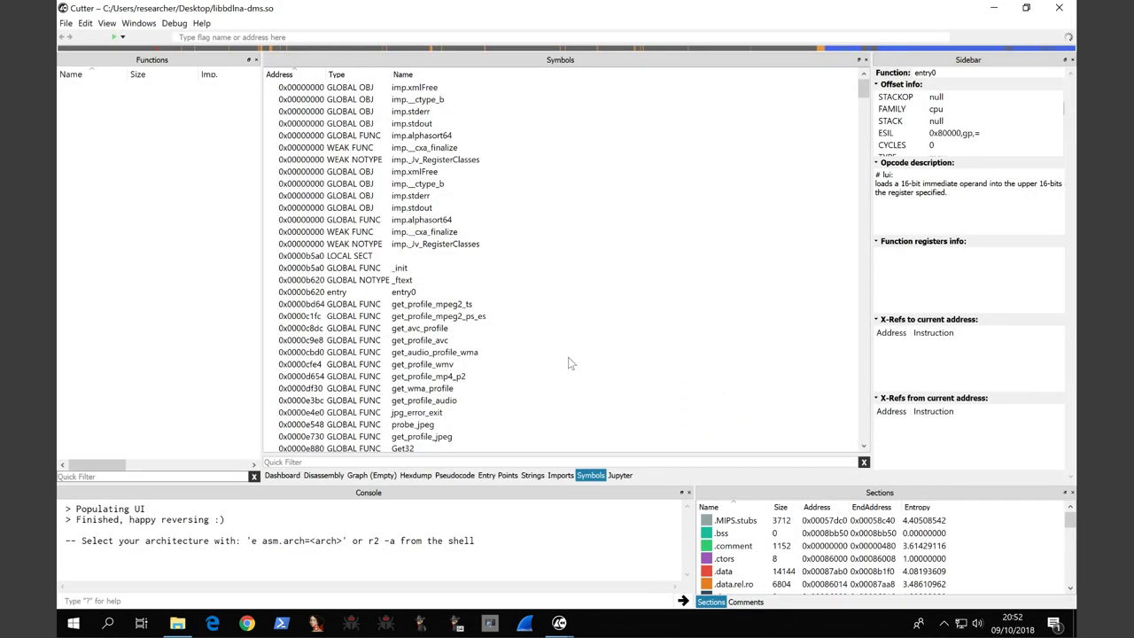
- Filter the symbols of libbdlna-dms.so by "conf" and show the disassembly of parseDmsConfOptions
click(509, 462)
text(conf)
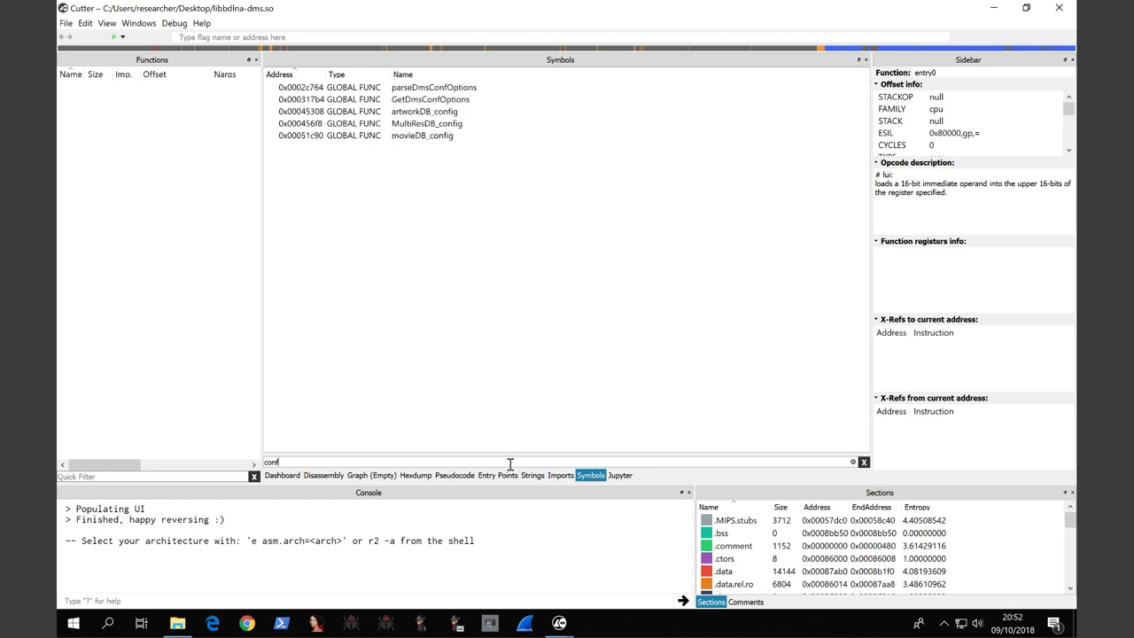
double_click(467, 87)
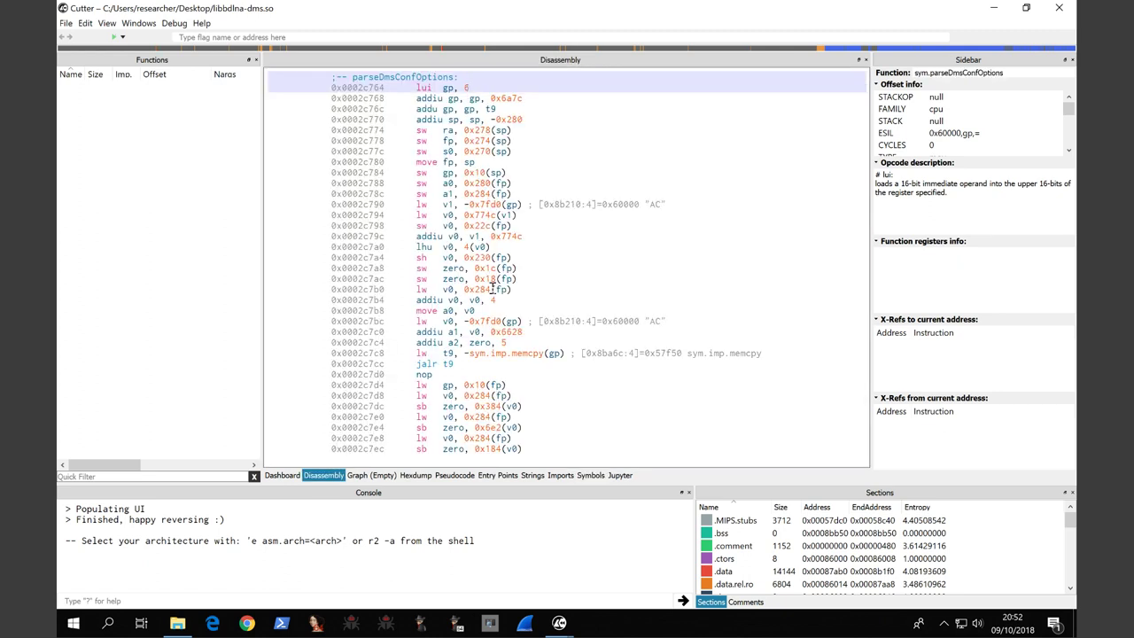
- Enable emulation comments in the disassembly of parseDmsConfOptions with the console command e asm.emu=true and refresh the listing
scroll(492, 288, up, 2)
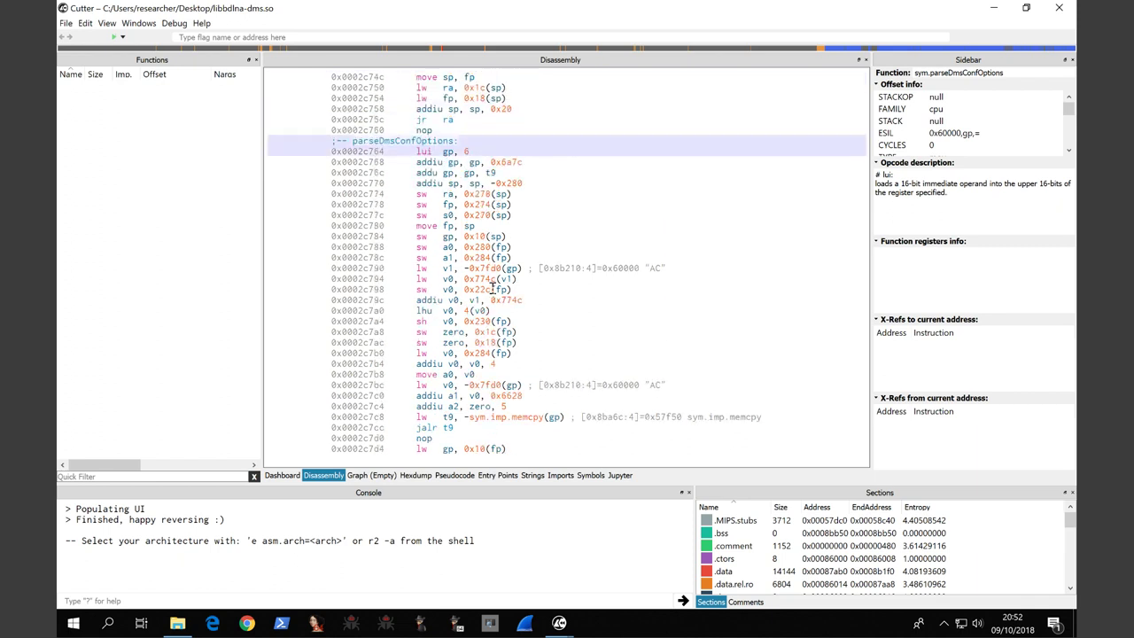
click(144, 601)
text(e)
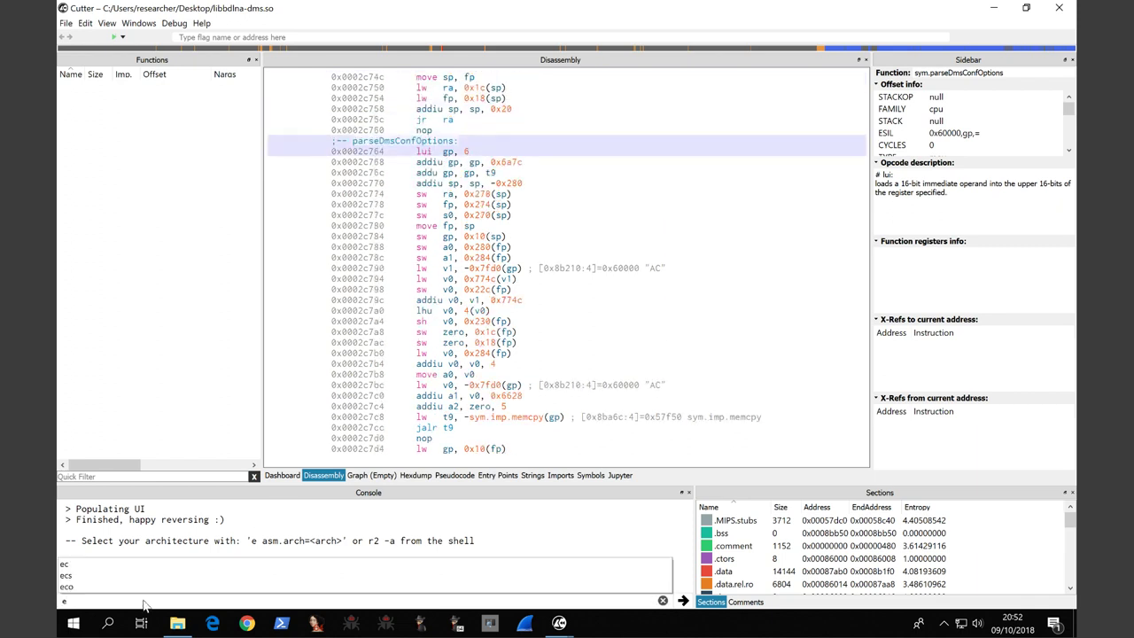
text( asm.emu)
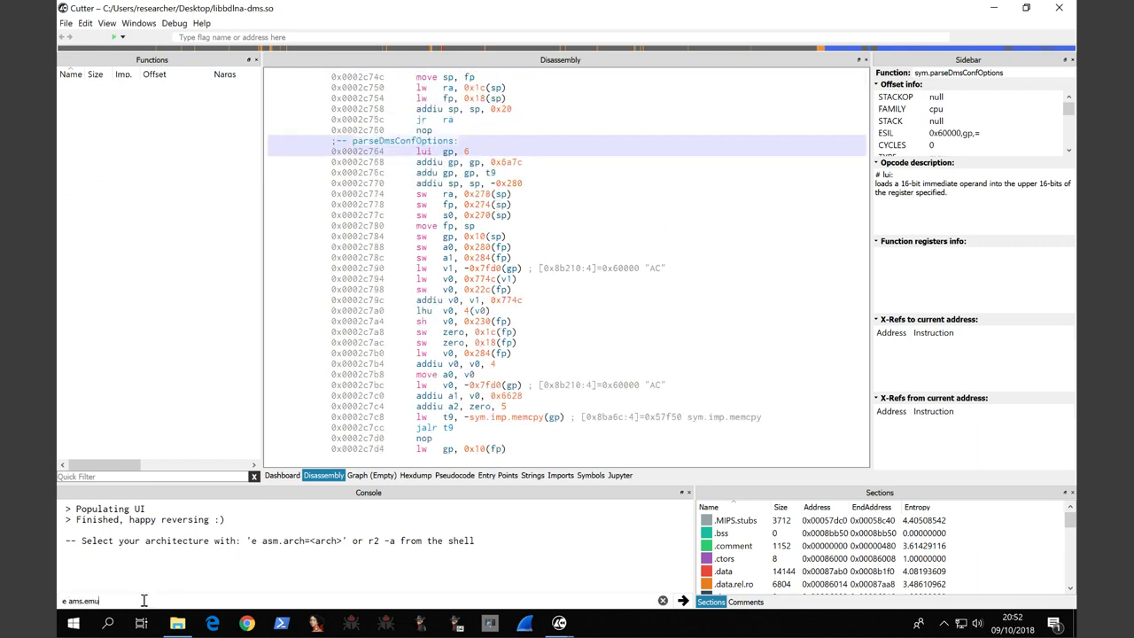
text(=true)
key(Return)
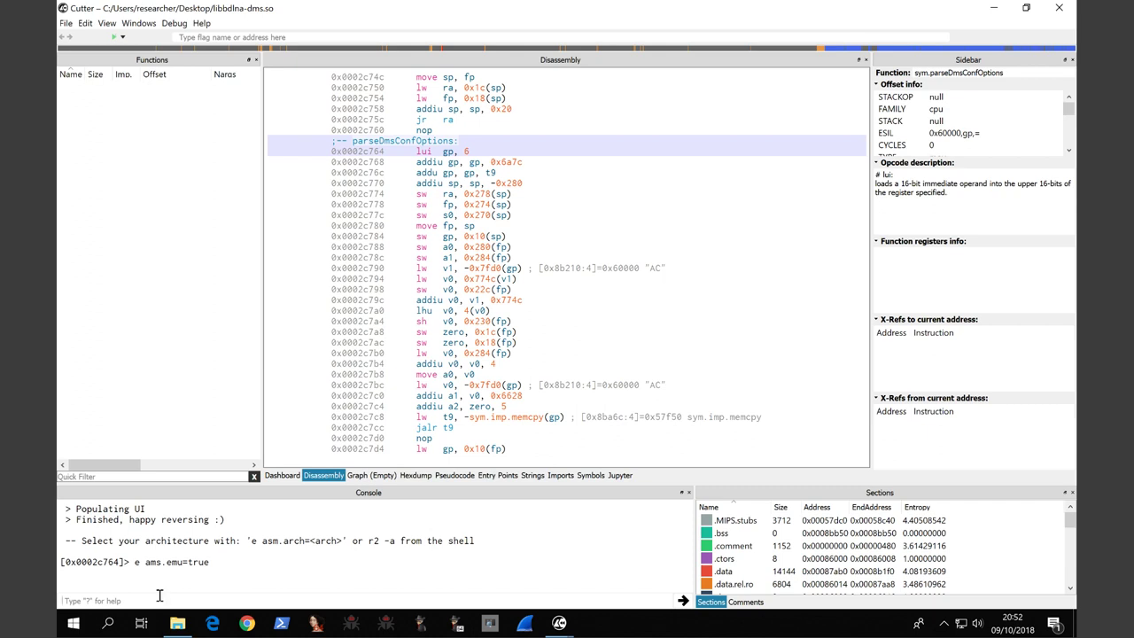
key(Up)
key(Left)
key(Left)
key(Left)
key(BackSpace)
key(BackSpace)
text(sm)
key(Return)
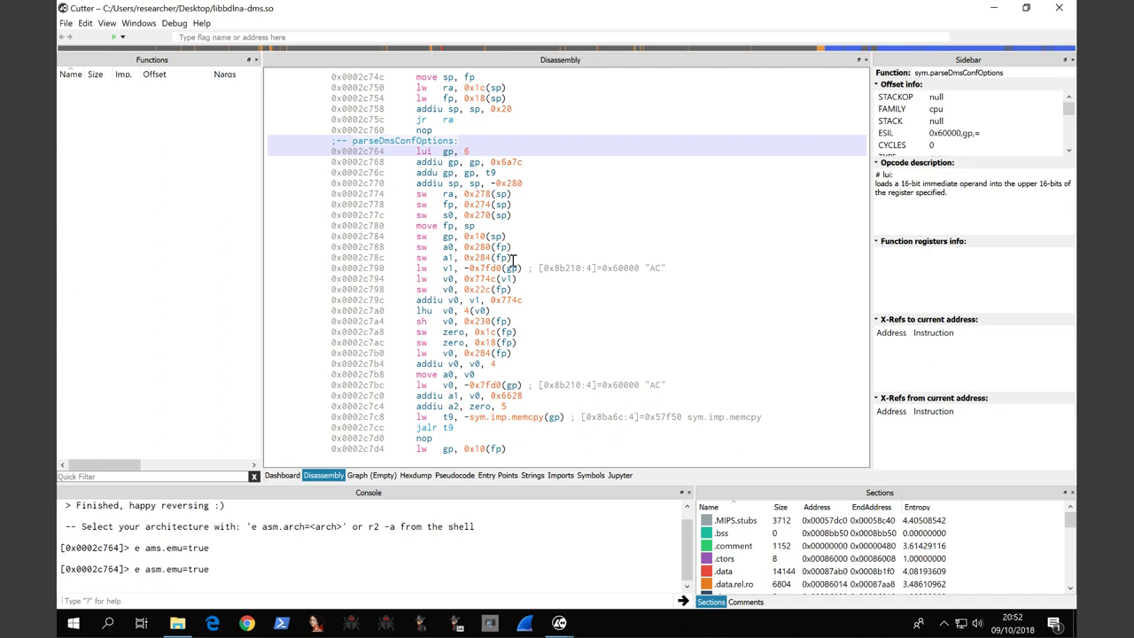
scroll(512, 259, down, 1)
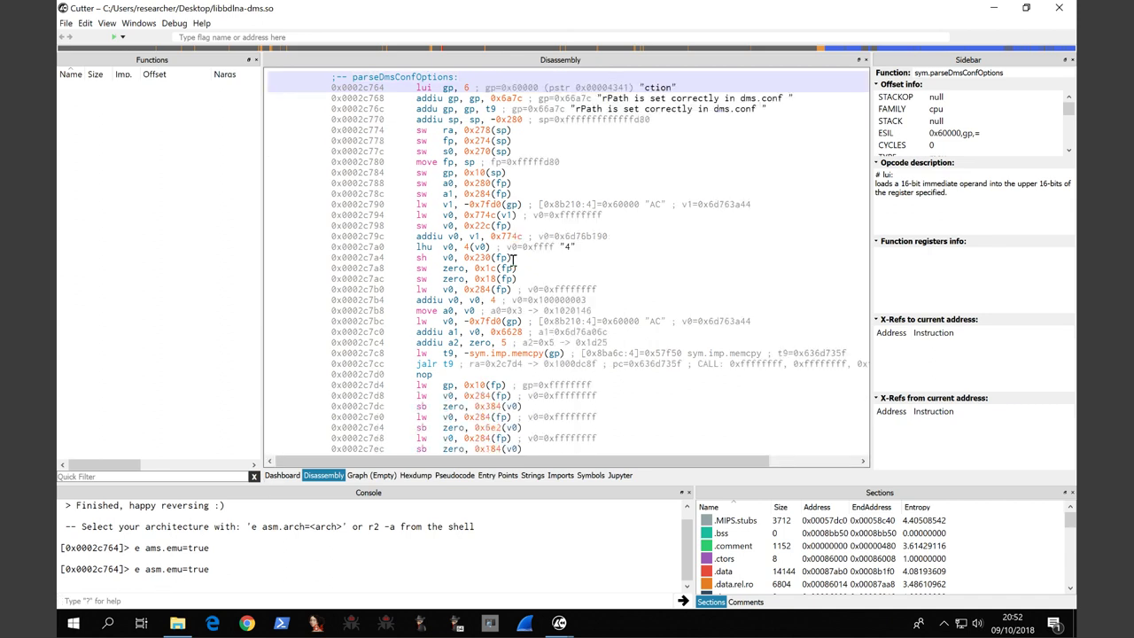
scroll(512, 259, up, 2)
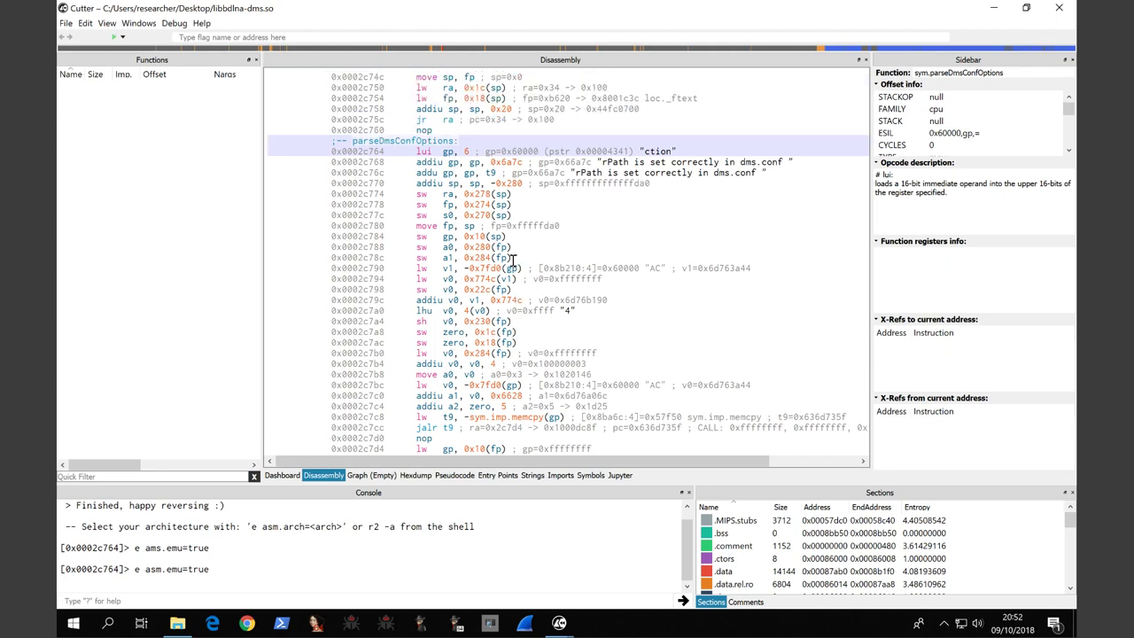
- Define a function at the parseDmsConfOptions address 0x0002c764, keeping the suggested name
right_click(379, 152)
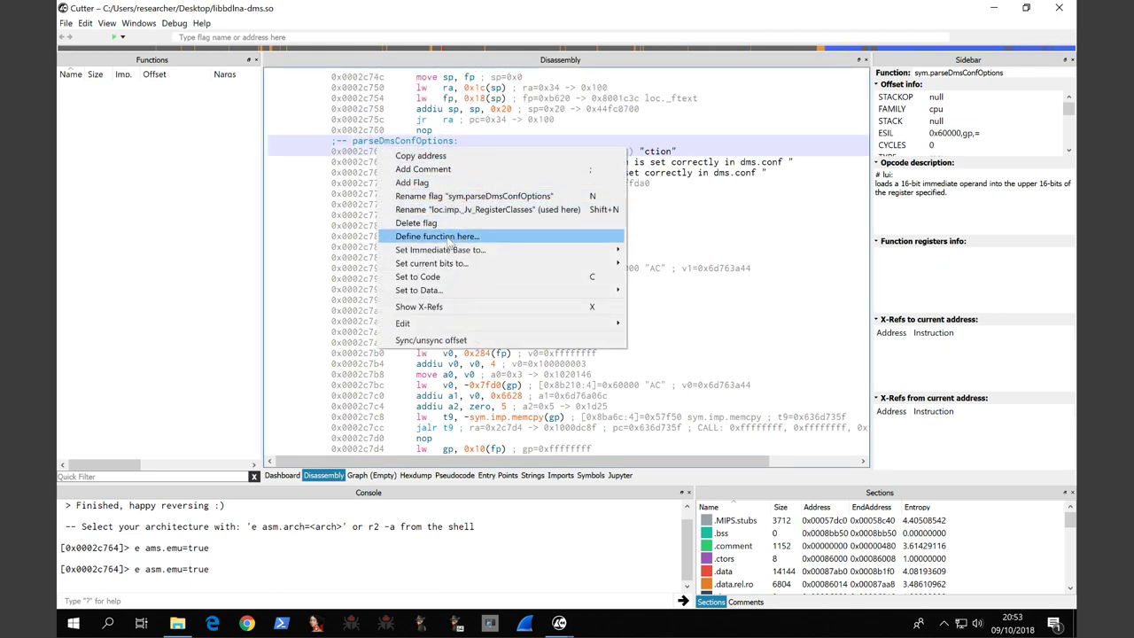
click(452, 237)
click(481, 266)
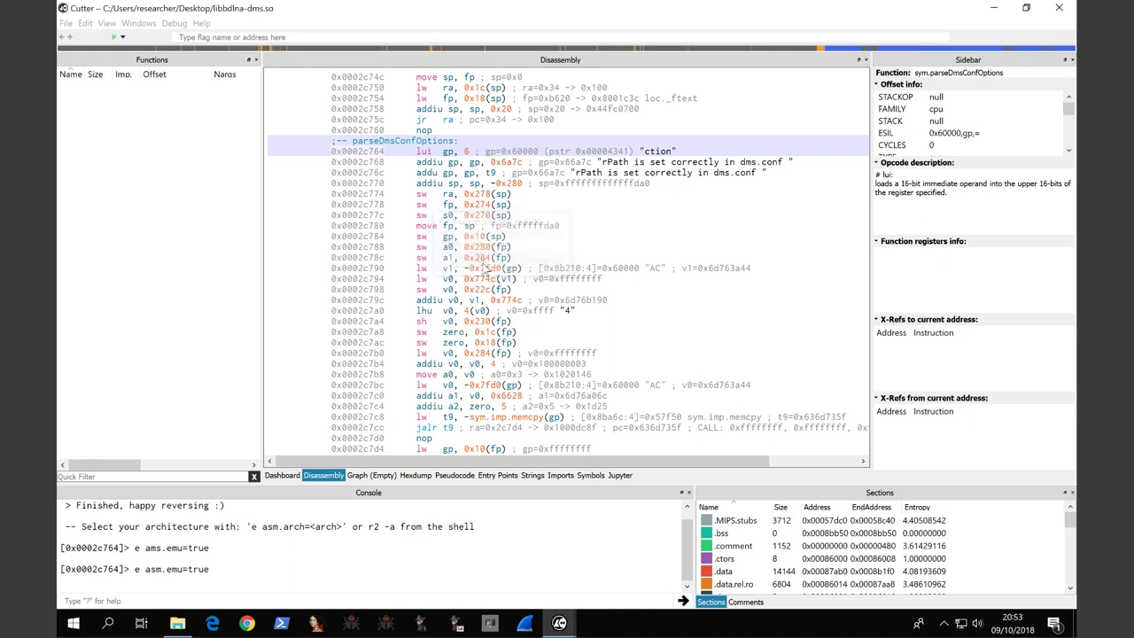
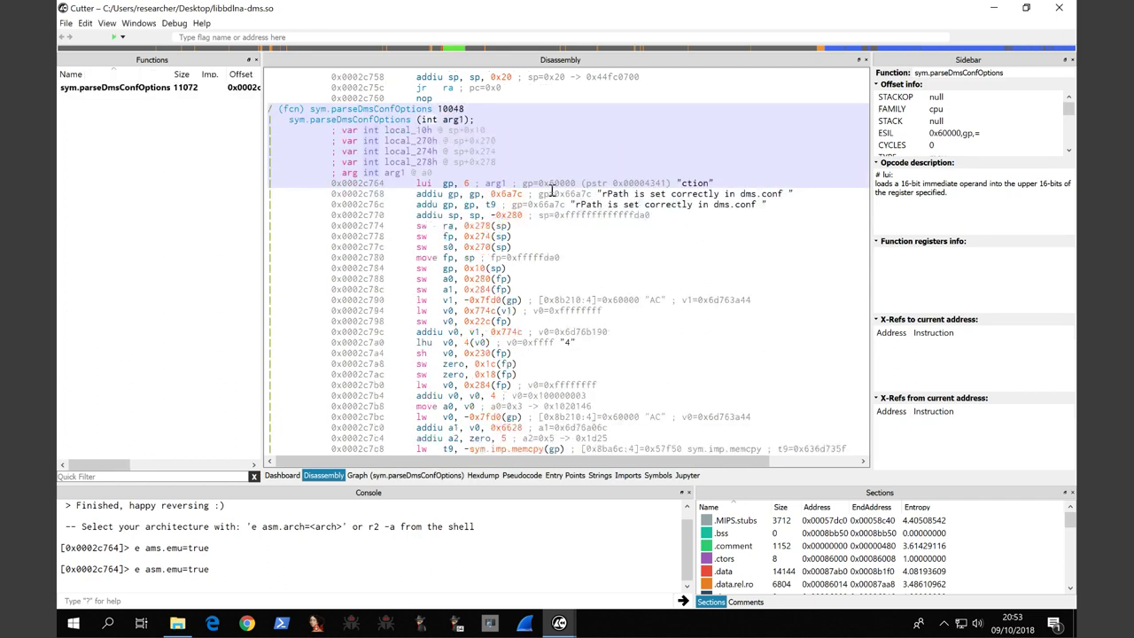
- Show parseDmsConfOptions as a graph and bring the instructions of its first block into view
click(381, 476)
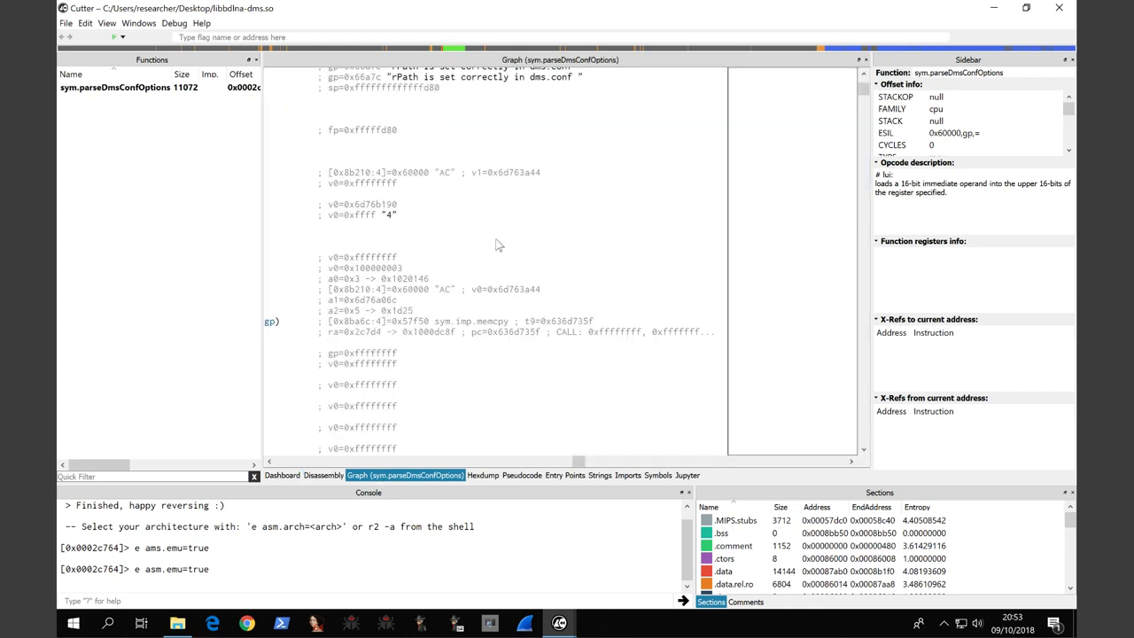
click(496, 237)
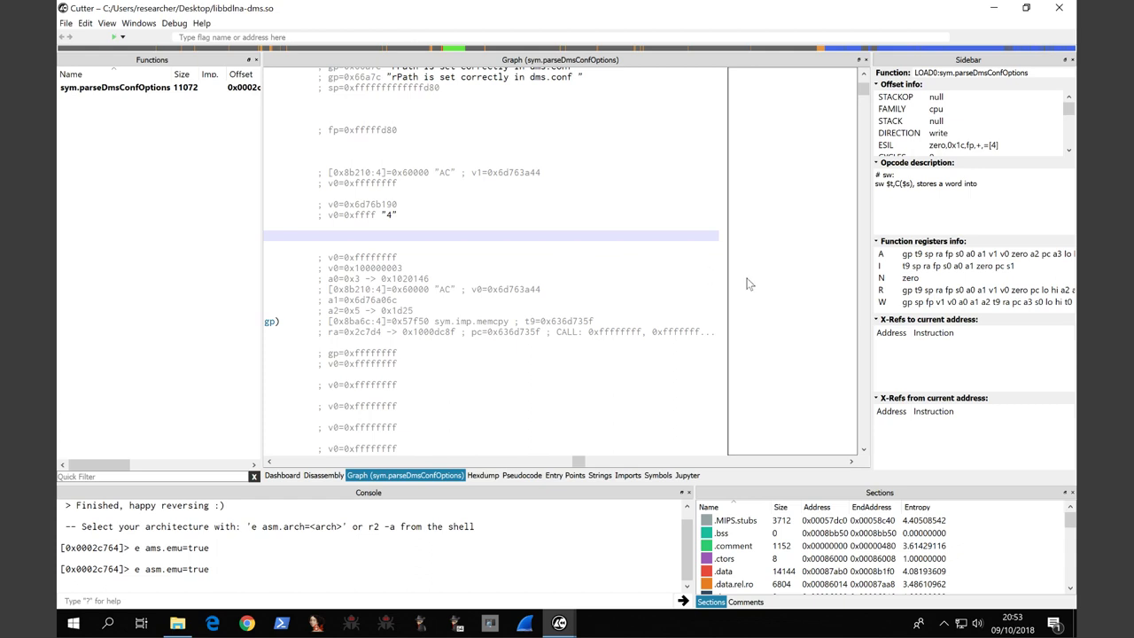
drag(843, 282, 845, 281)
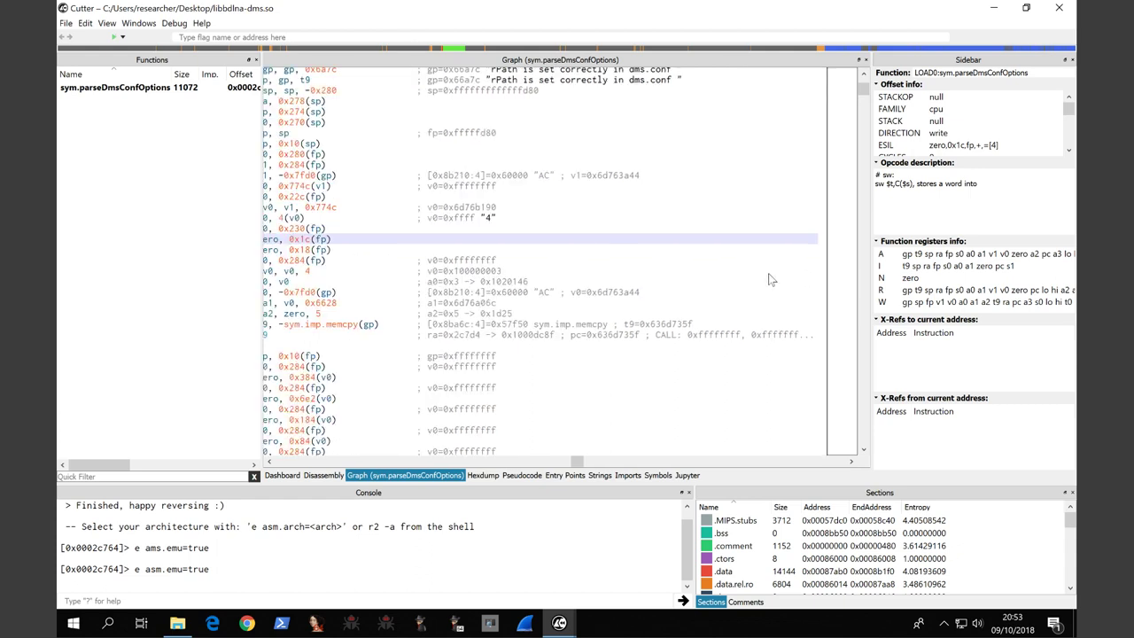
click(802, 274)
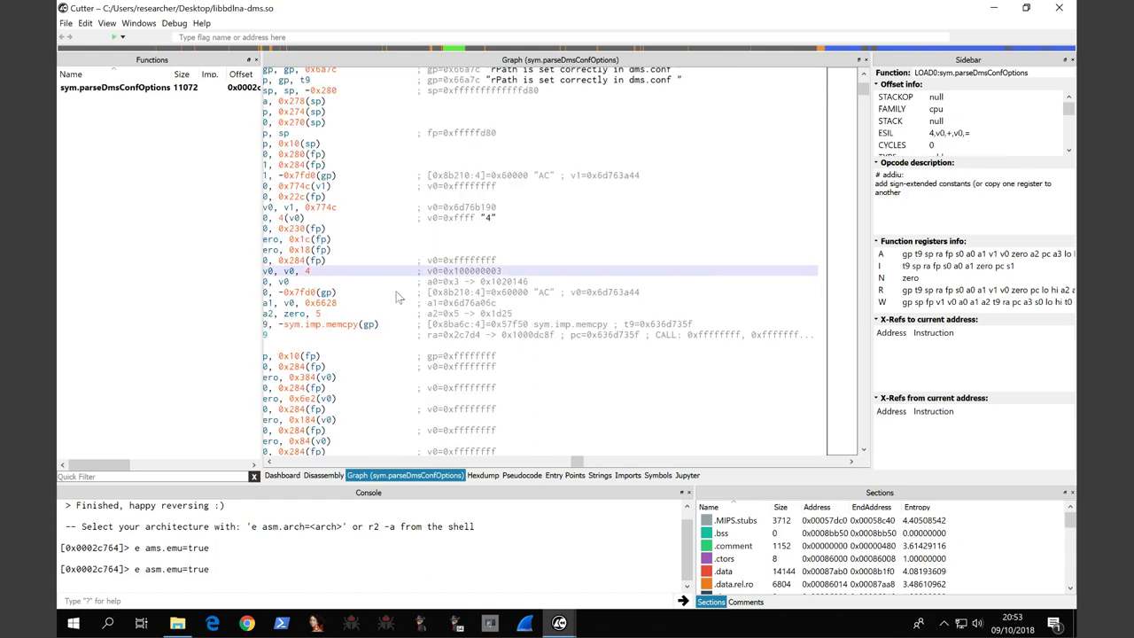
- Narrow the function list to give the code view more width, and return from the graph to the disassembly
drag(261, 151, 67, 151)
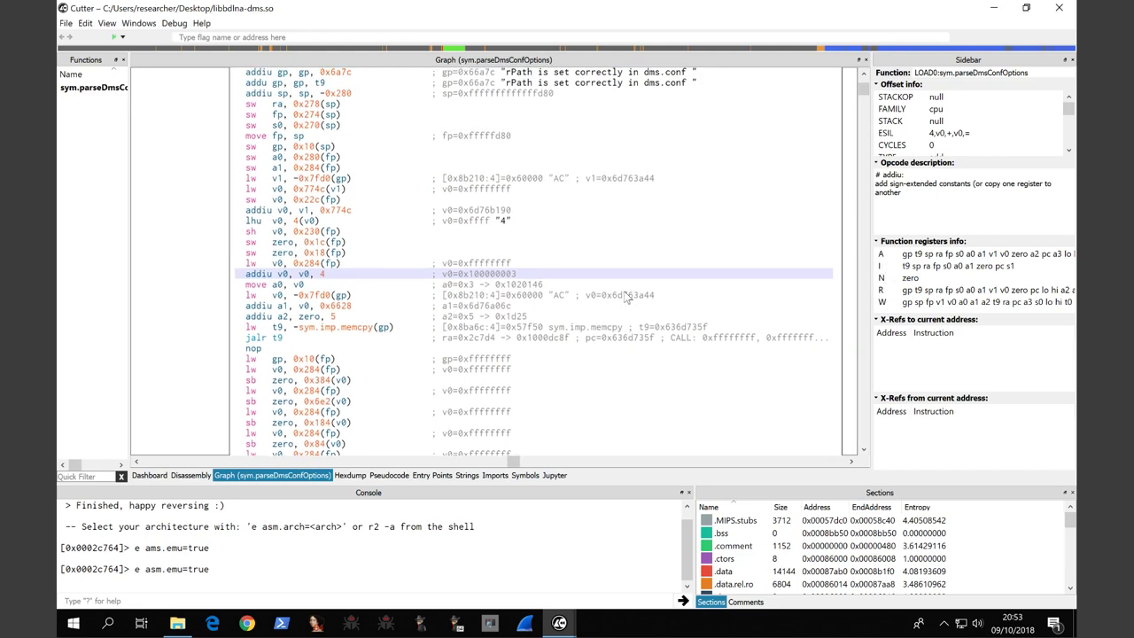
scroll(625, 297, up, 2)
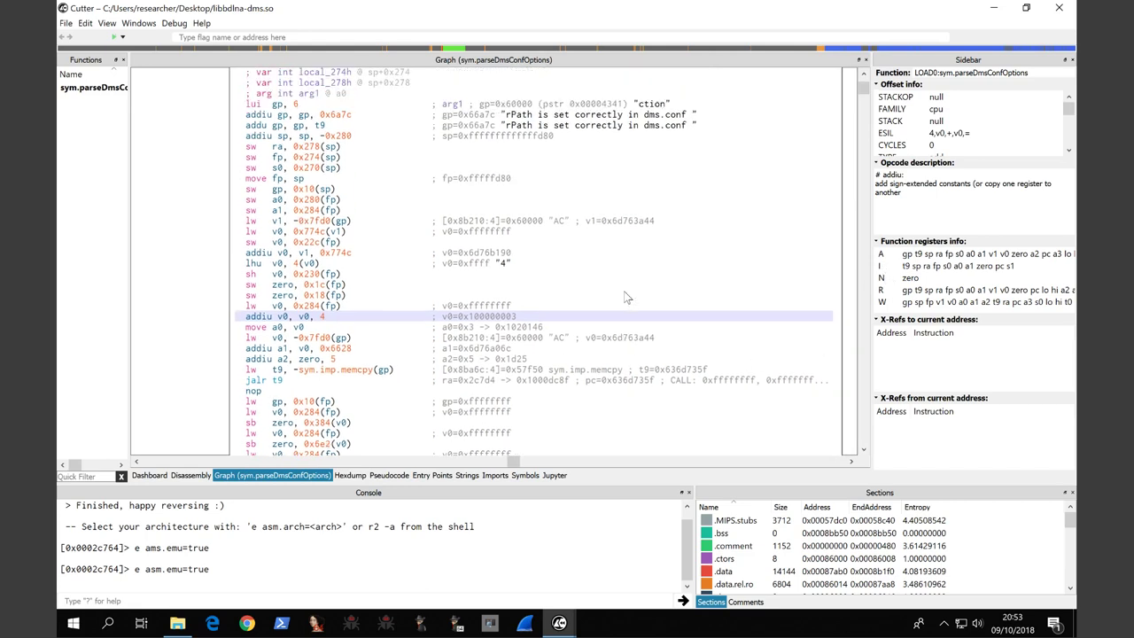
click(191, 476)
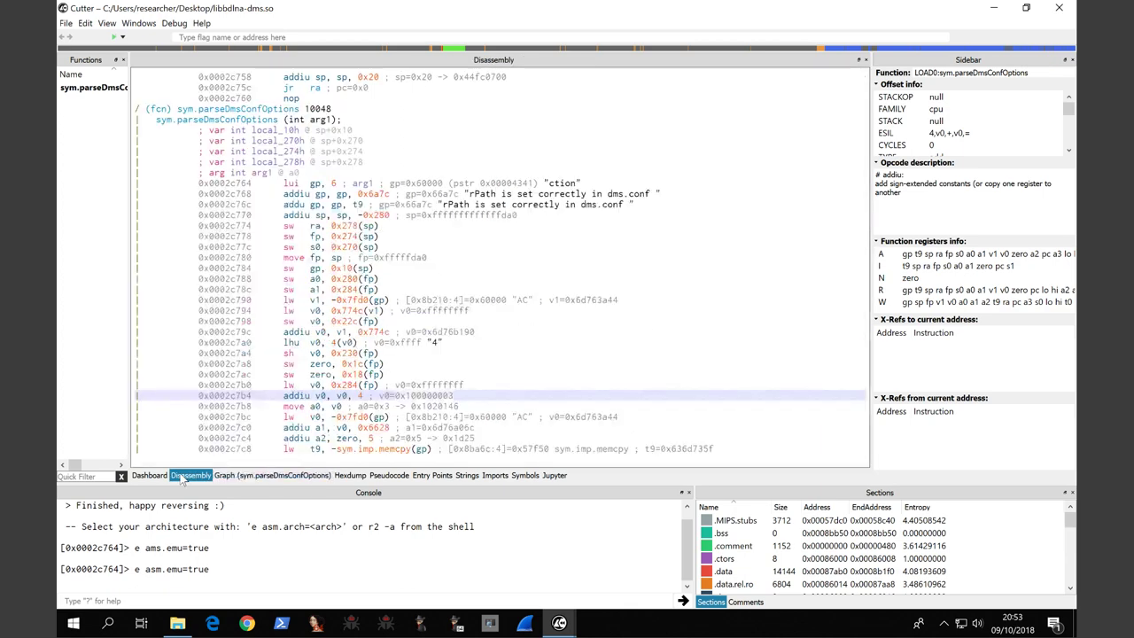